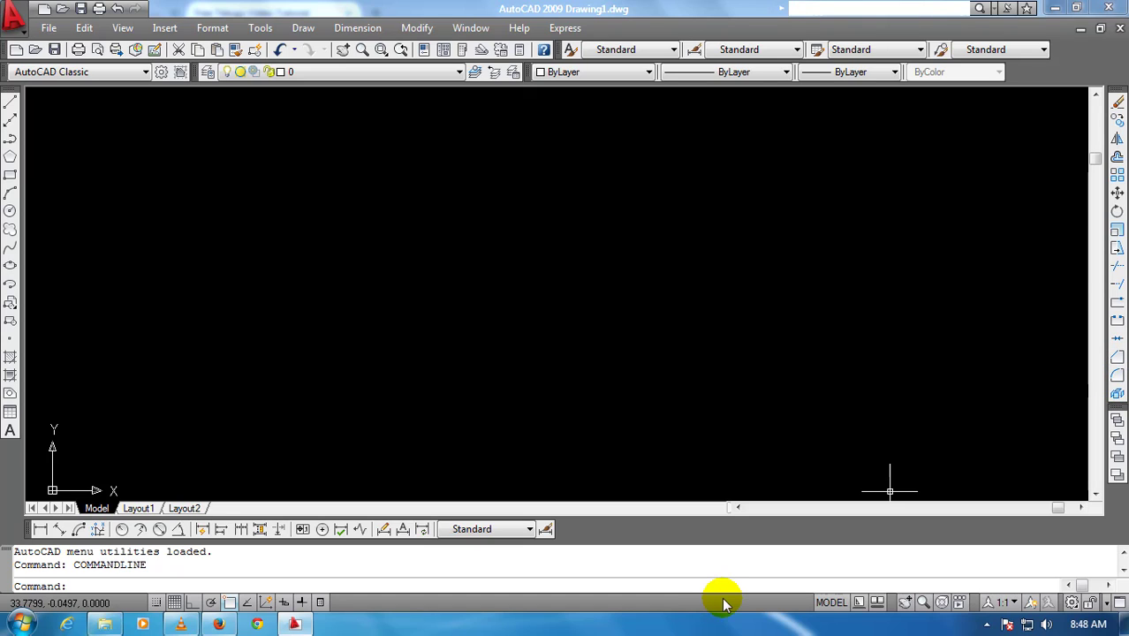
Set the drawing units (UN) to Engineering length with 0'-0" precision
text(un)
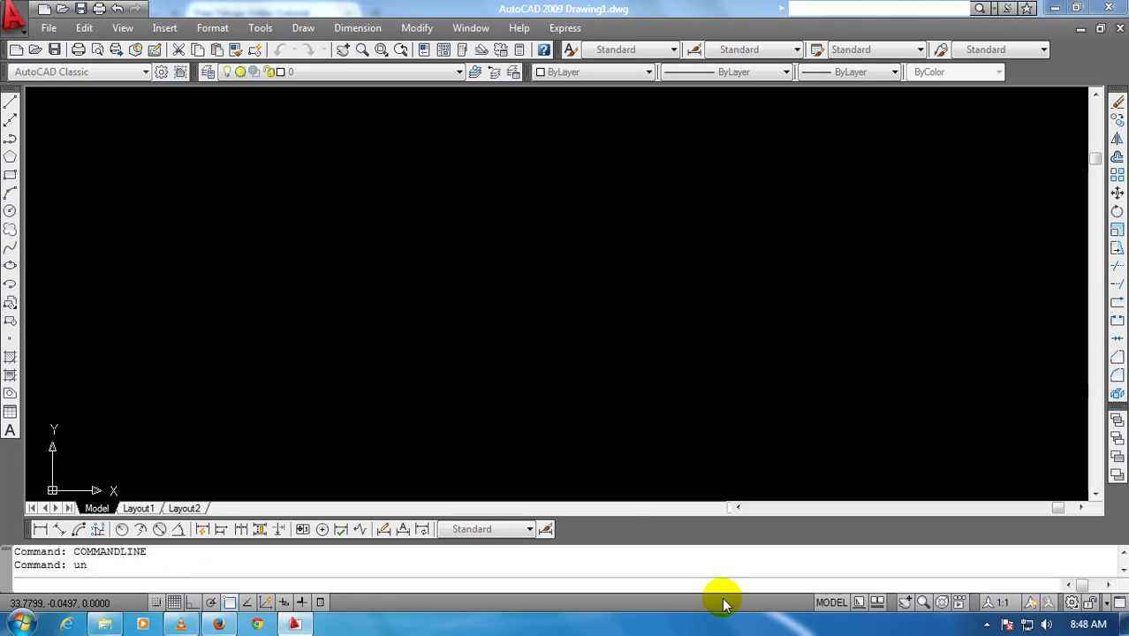
key(Return)
scroll(487, 265, down, 3)
scroll(495, 212, up, 2)
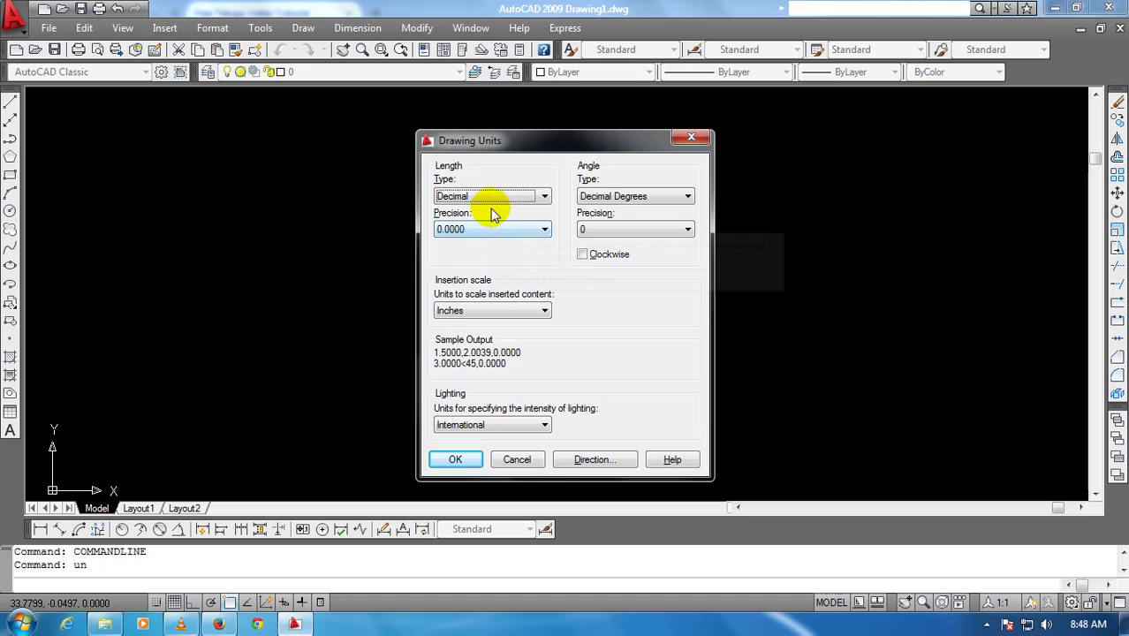
click(496, 193)
click(491, 233)
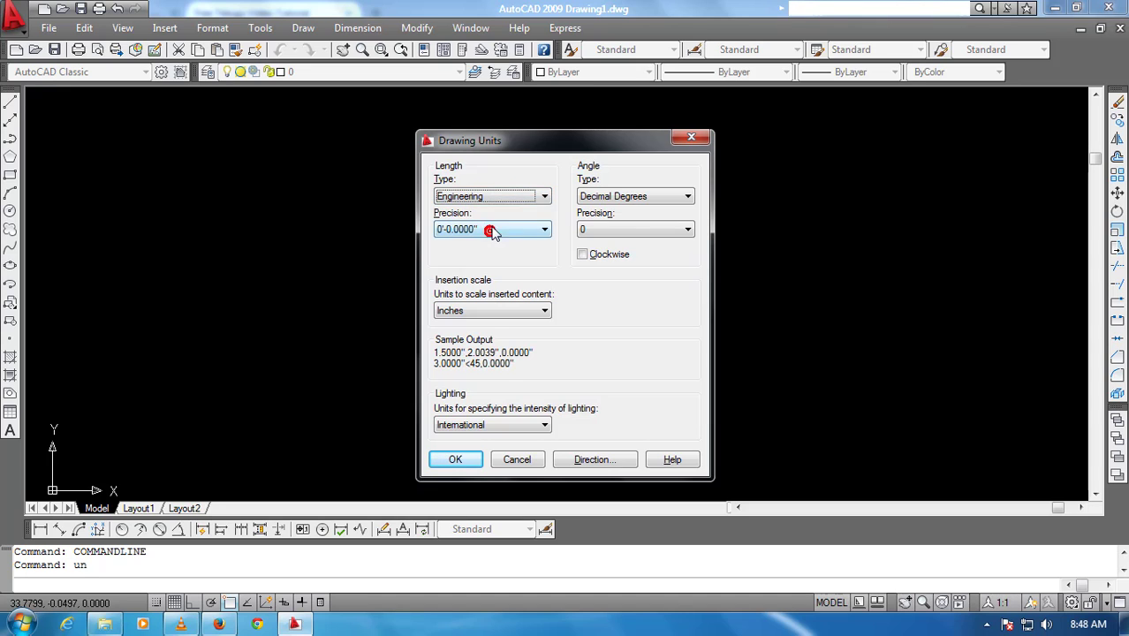
click(492, 229)
click(485, 241)
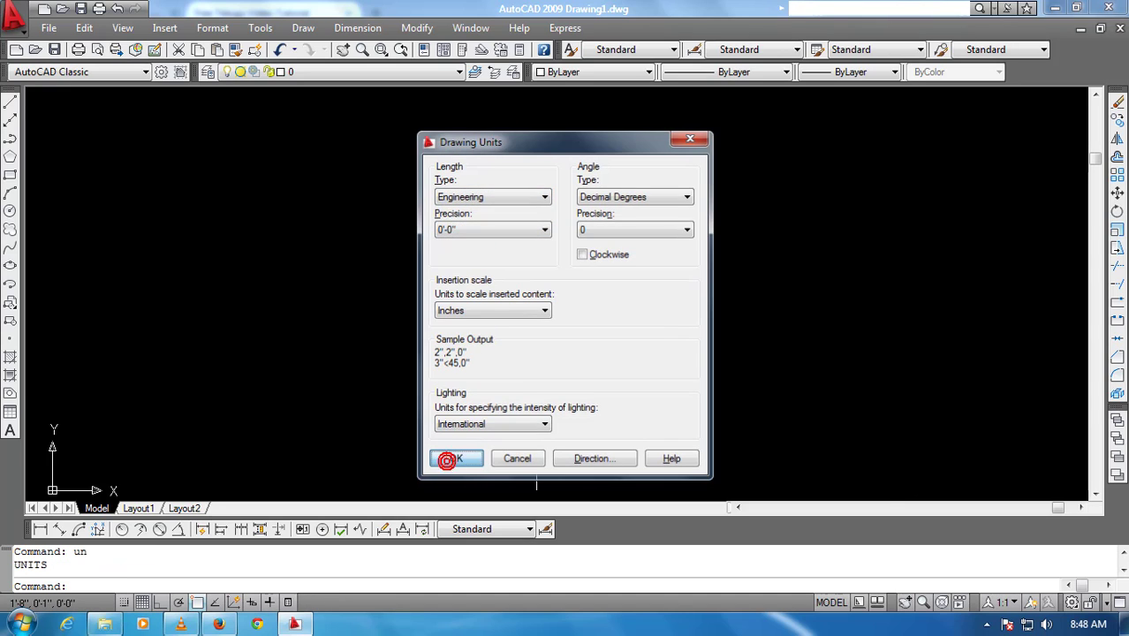
click(451, 463)
Give the Standard dimension style Engineering unit format with 0'-0" precision
key(Return)
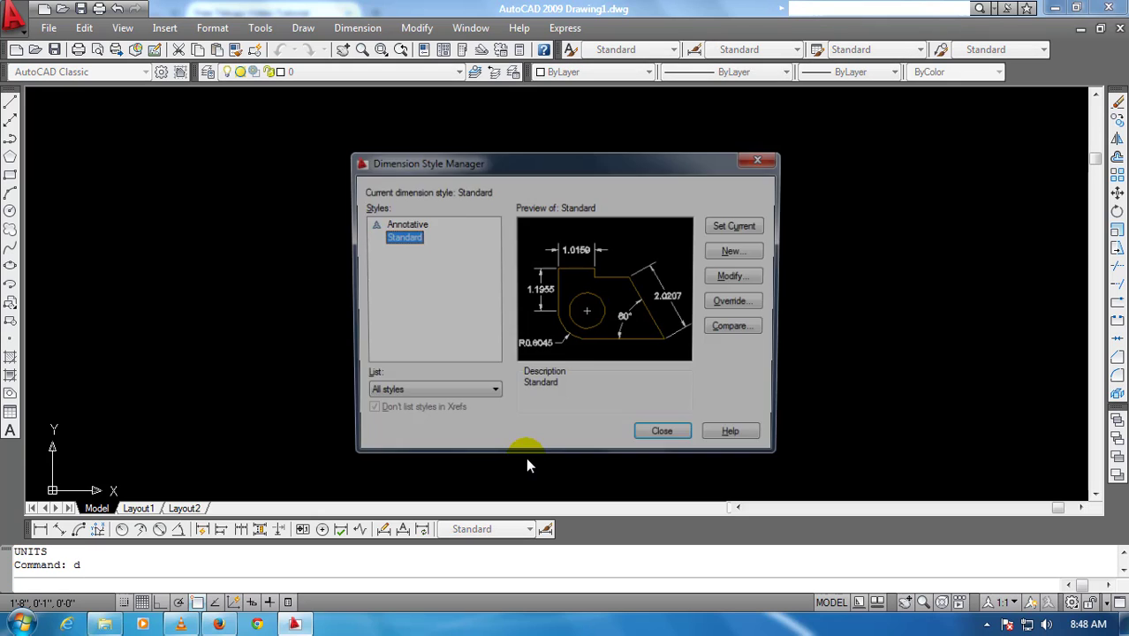
click(735, 276)
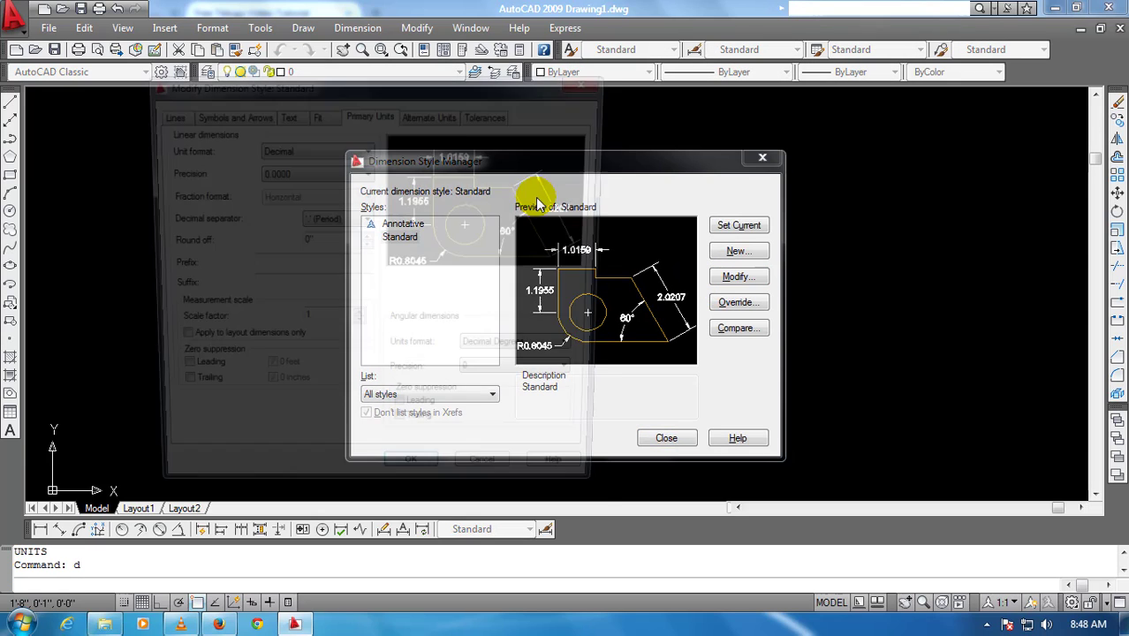
click(336, 150)
click(292, 184)
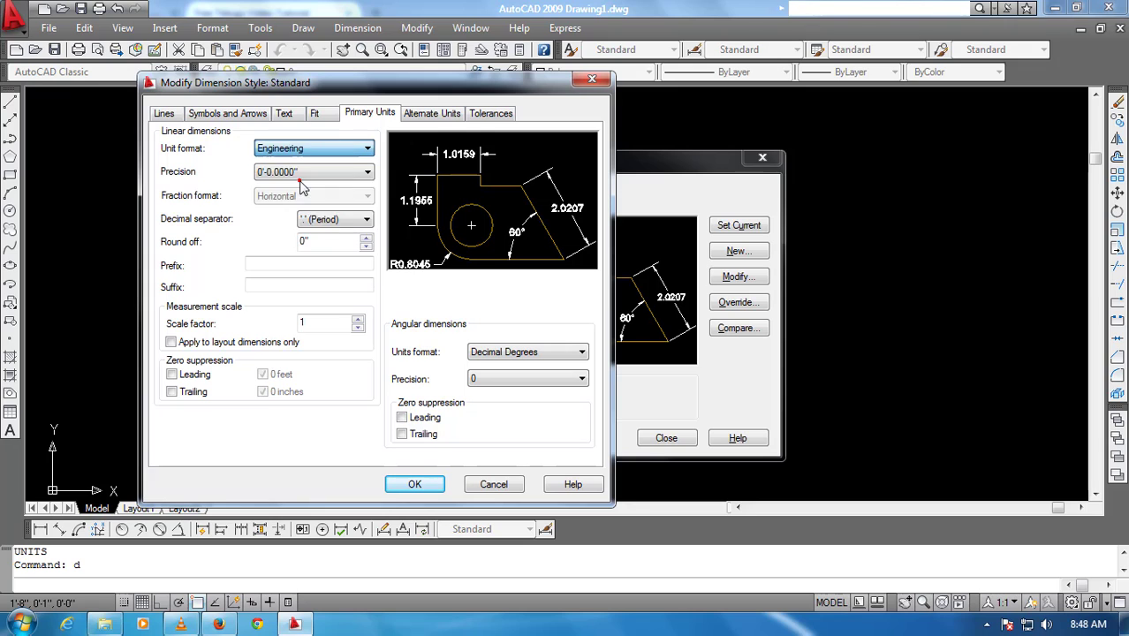
click(300, 172)
click(291, 186)
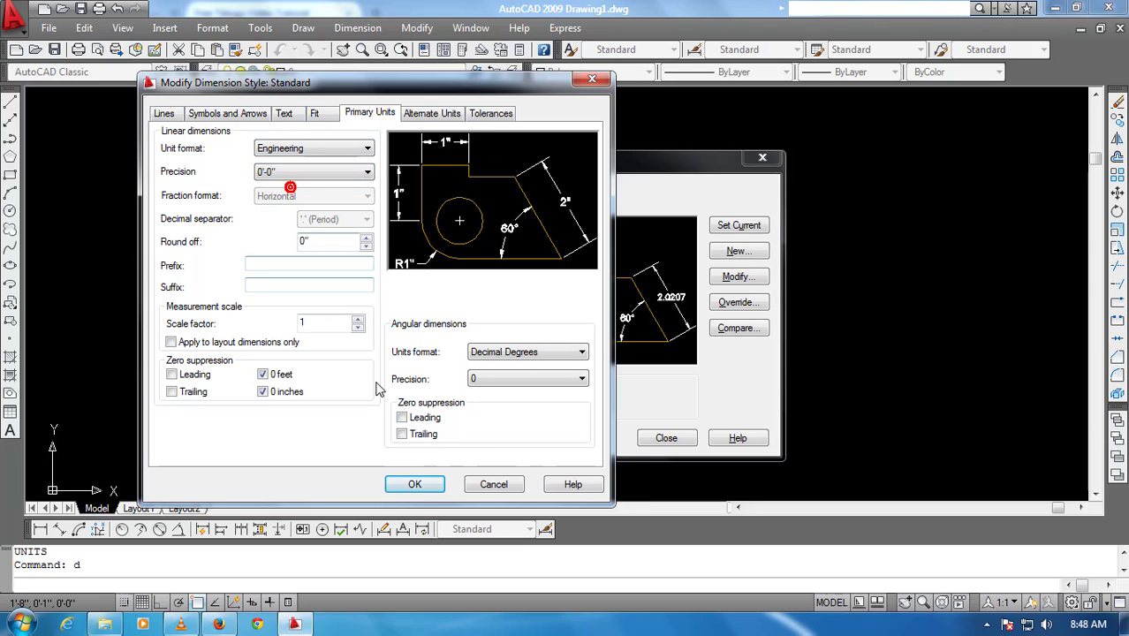
click(414, 484)
Close the Dimension Style Manager and turn the UCS icon's Origin display off
click(664, 438)
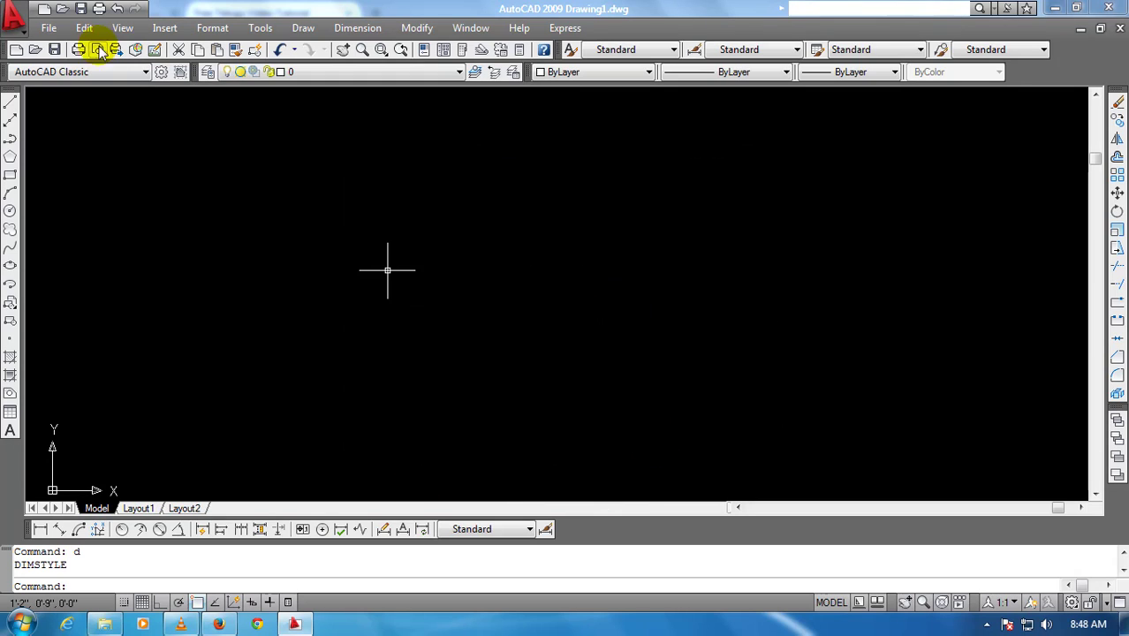
click(123, 27)
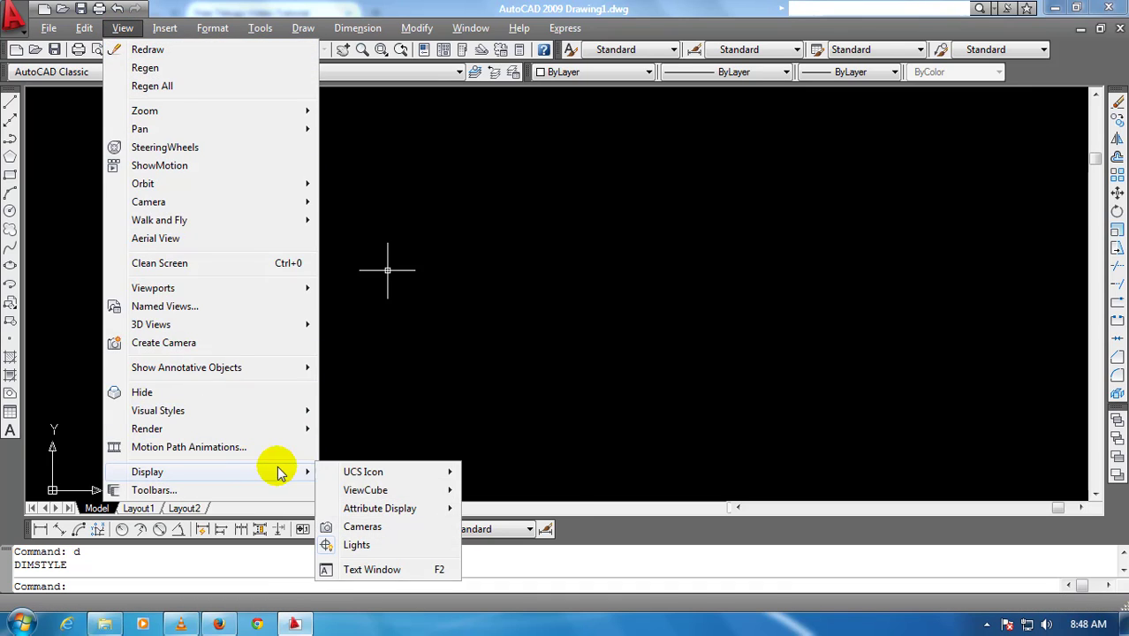
mouse_move(363, 472)
click(499, 490)
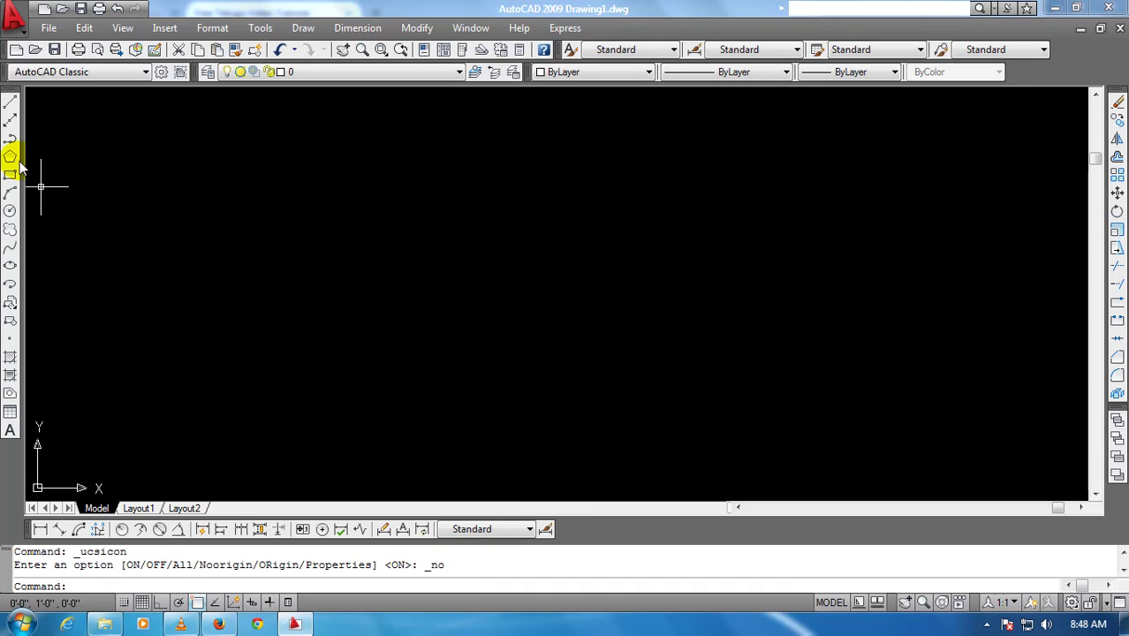
With Ortho on, draw a 15' horizontal line and a 15' vertical line down from its left end
click(10, 102)
click(310, 232)
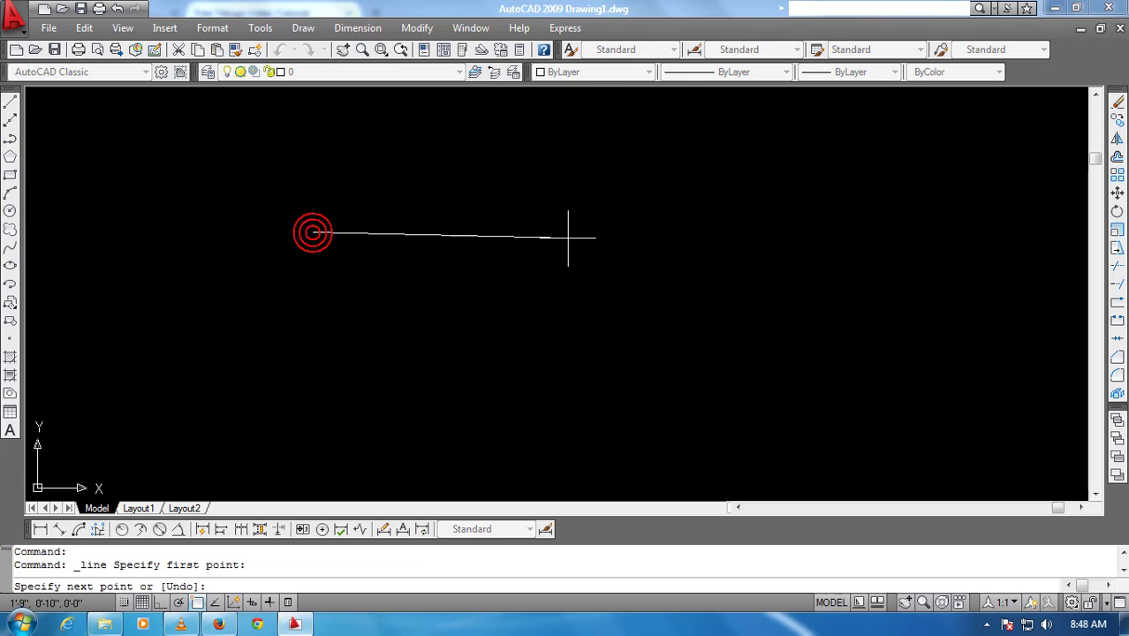
key(F8)
text(15')
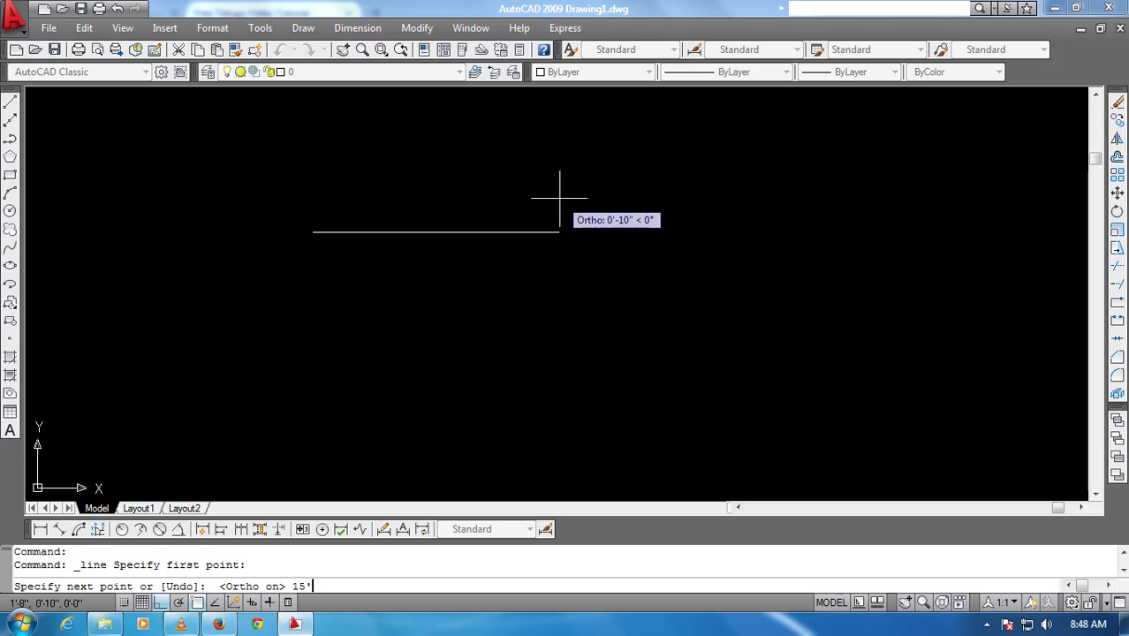
key(Return)
key(Return)
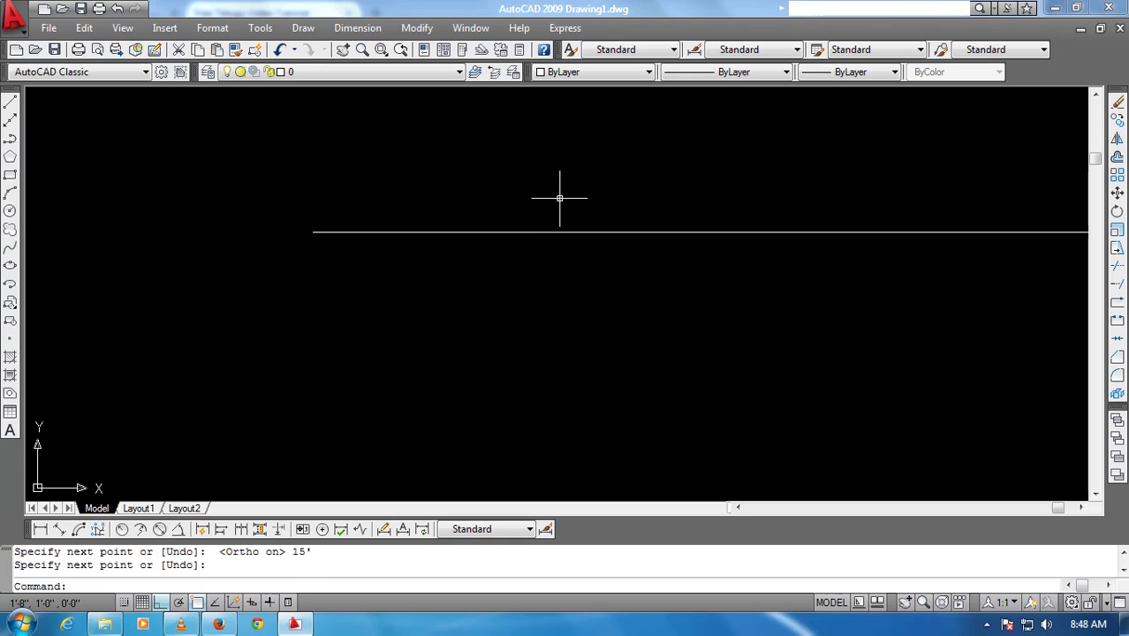
key(Return)
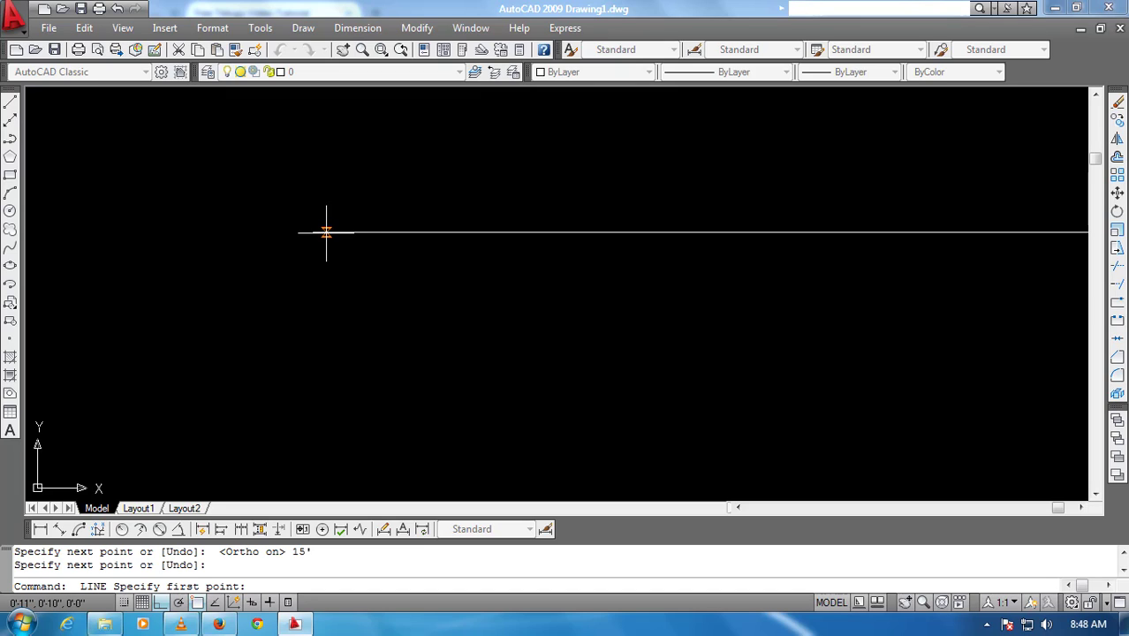
click(312, 232)
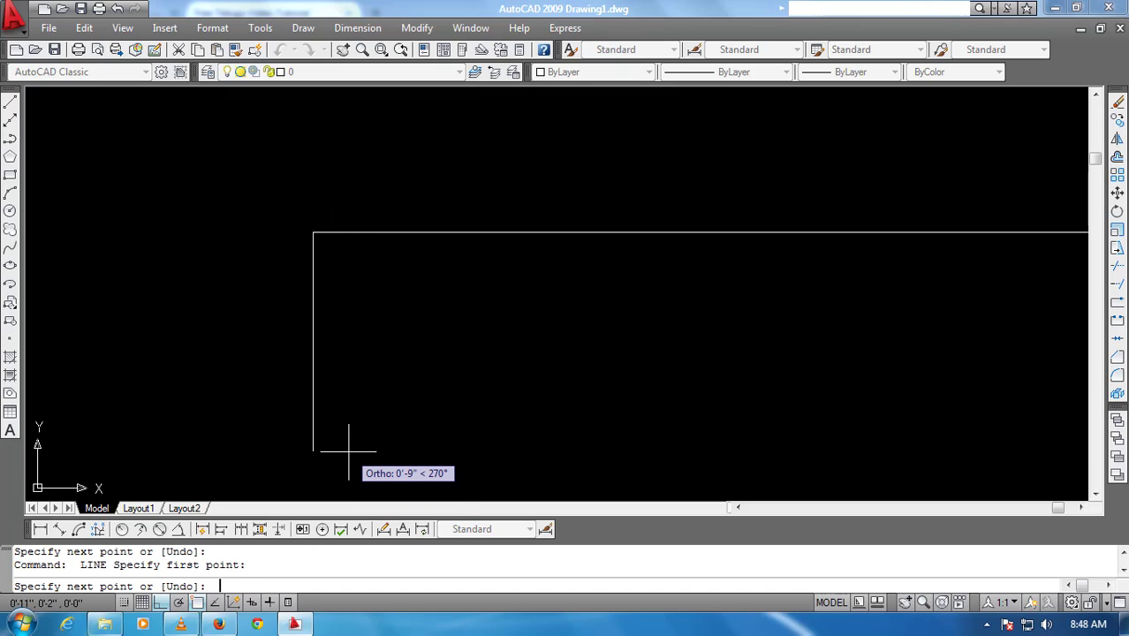
text(15')
key(Return)
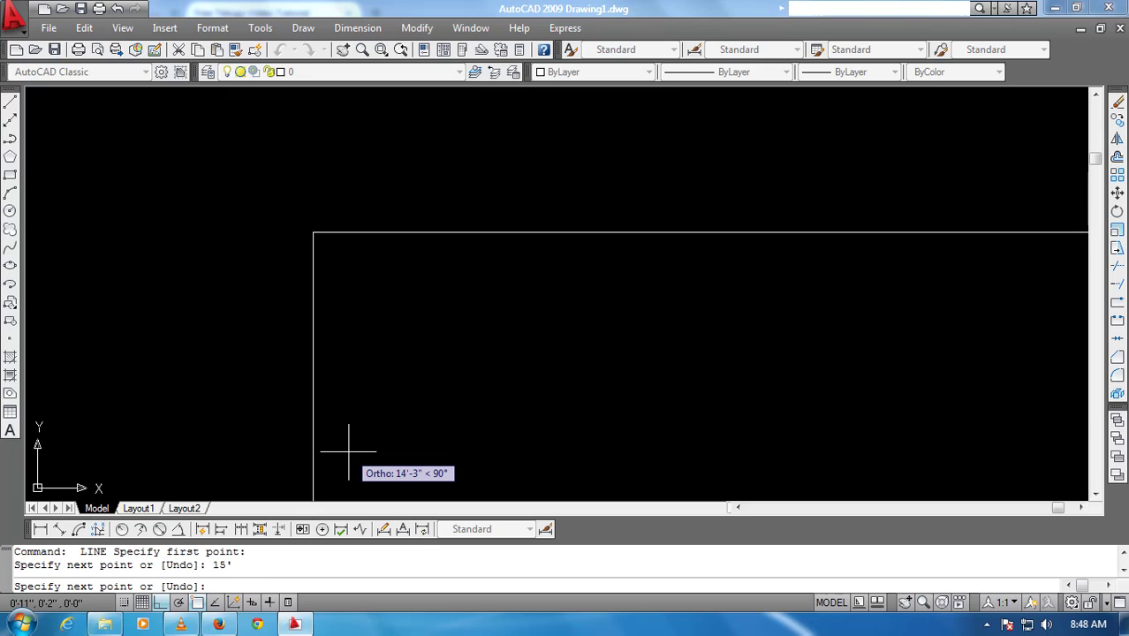
key(Return)
key(Return)
key(Escape)
text(z)
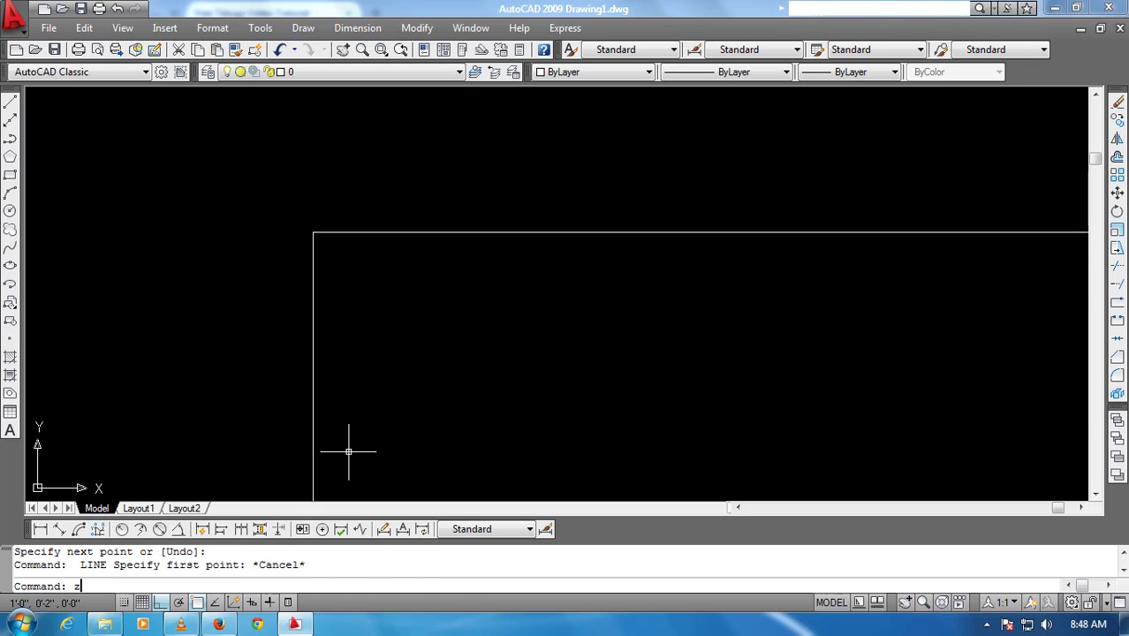
key(Return)
text(e)
key(Return)
Draw a separate vertical line and a horizontal line to the right of the L-shape
scroll(540, 440, down, 4)
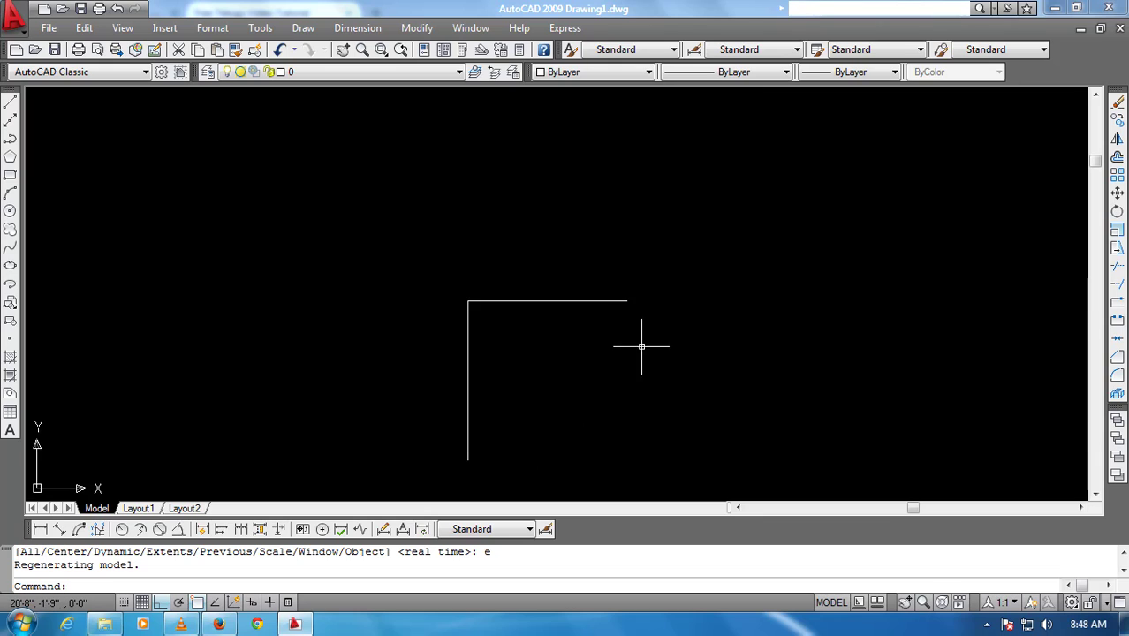
middle_drag(644, 323, 398, 301)
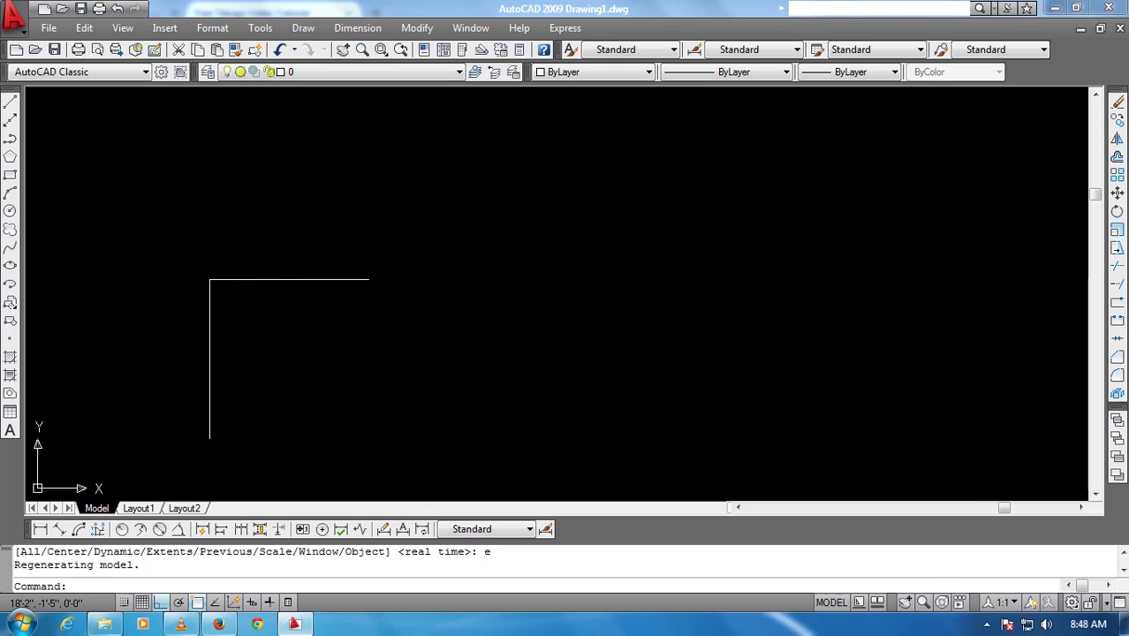
click(10, 101)
click(765, 262)
click(764, 383)
key(Return)
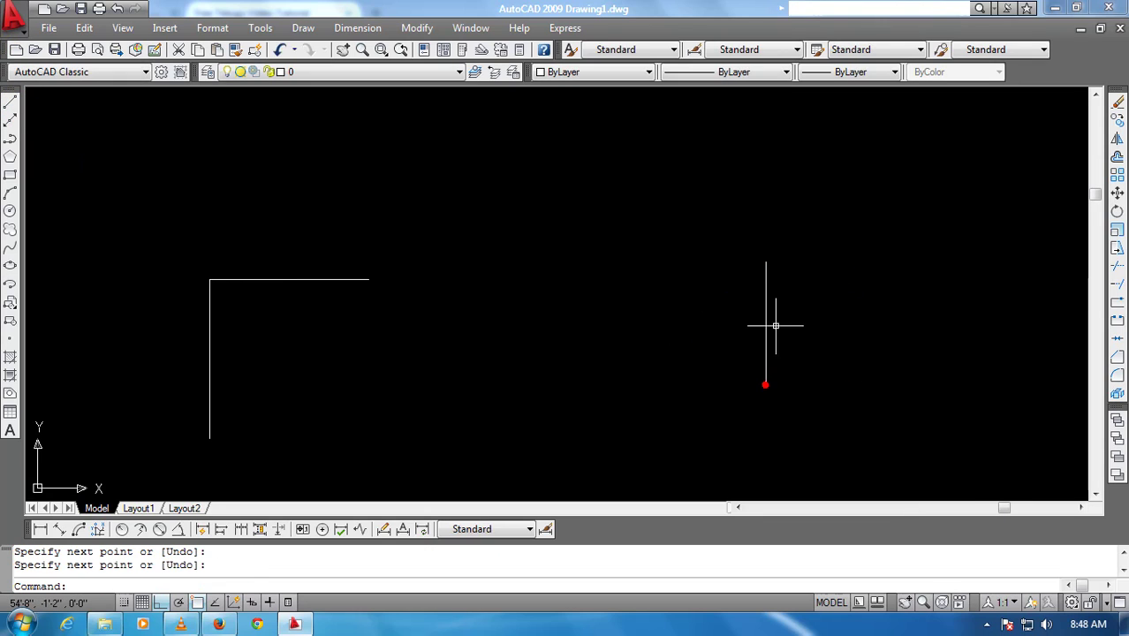
key(Return)
click(868, 235)
click(968, 235)
key(Return)
key(Return)
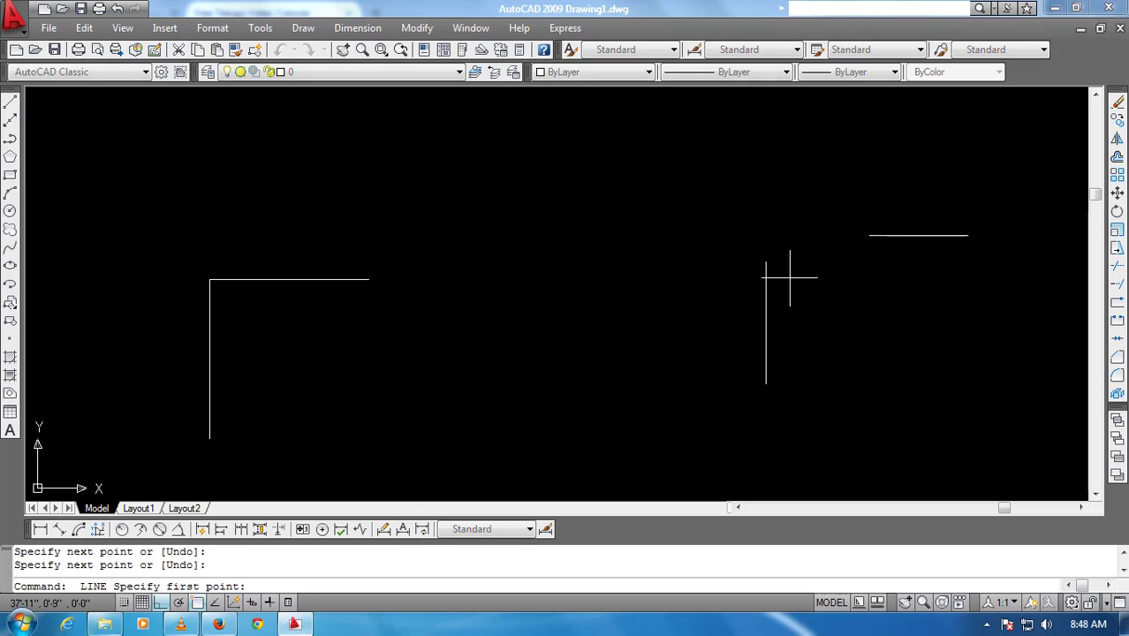
Draw a diagonal line with Ortho off, then another short horizontal line
click(542, 248)
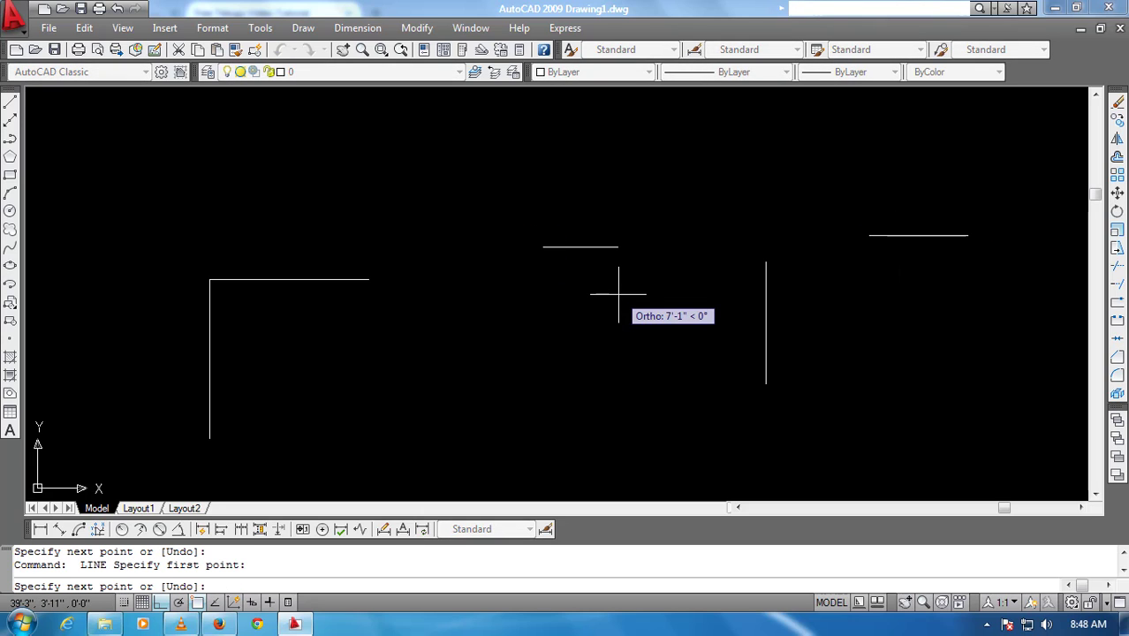
key(F8)
click(614, 299)
key(Return)
key(Return)
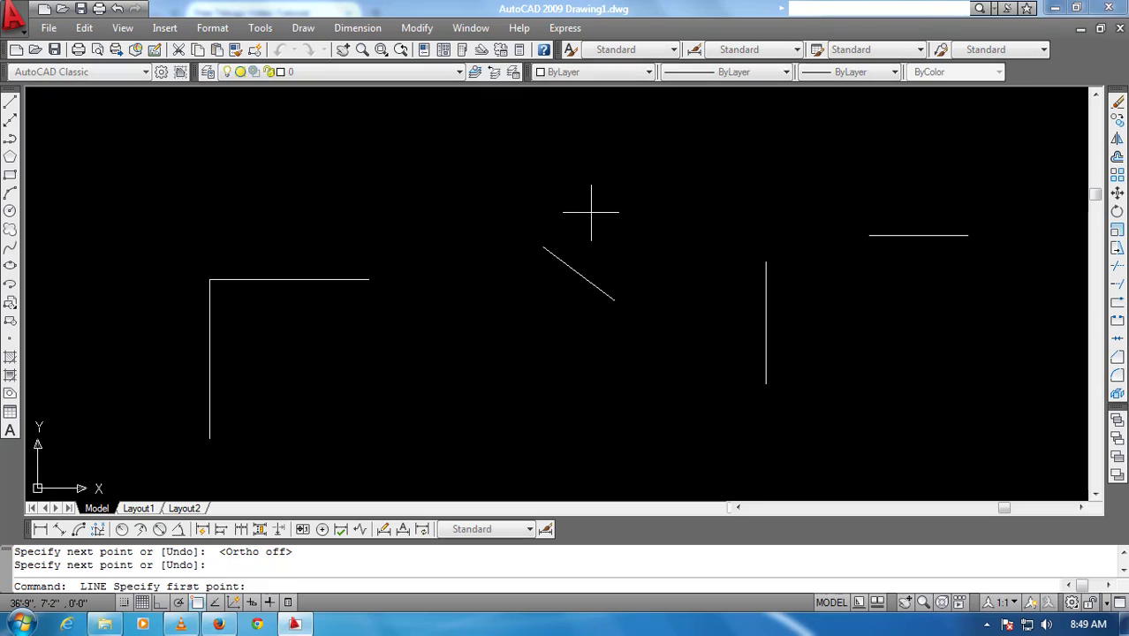
click(592, 214)
click(702, 214)
key(Return)
key(Return)
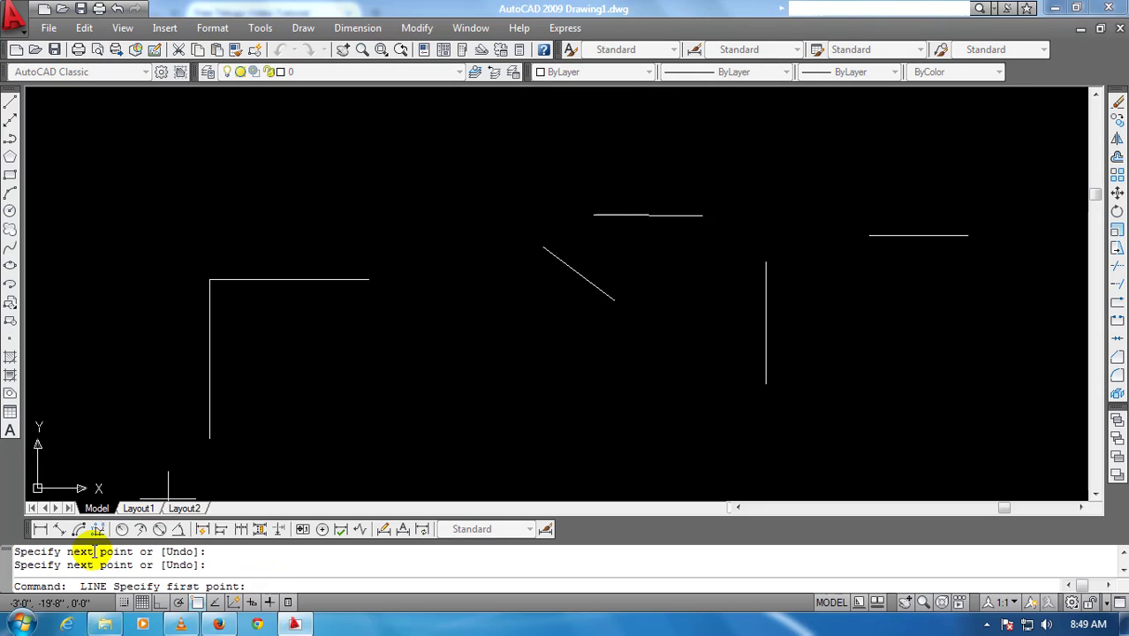
Add 15' linear dimensions to the L-shape's vertical and top legs, then enter DIMSCALE
click(41, 530)
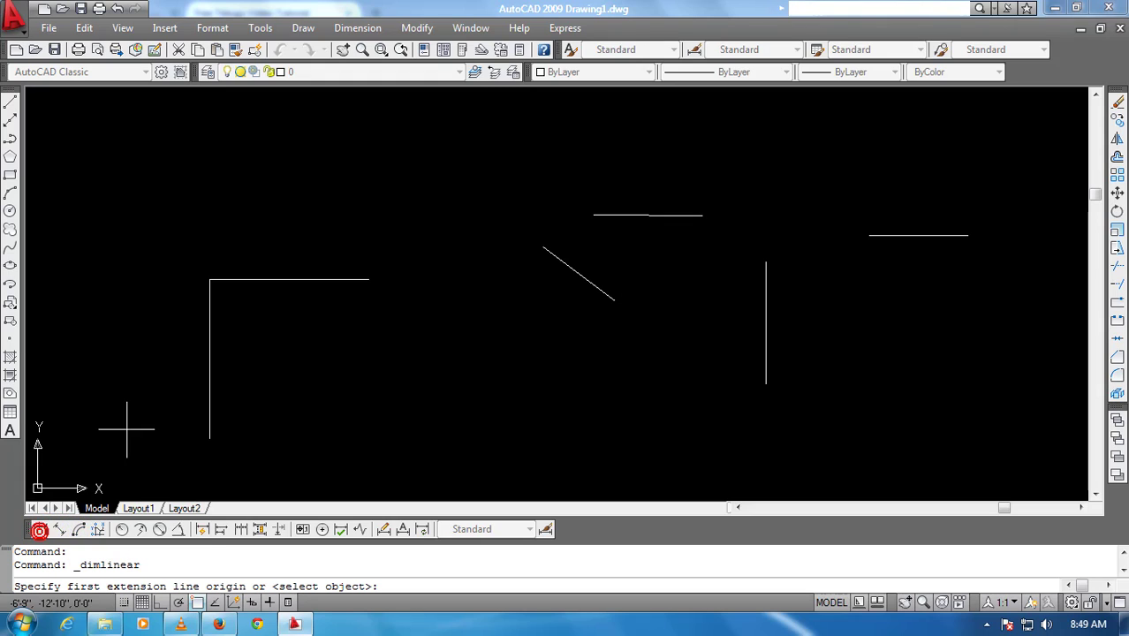
key(Return)
click(210, 374)
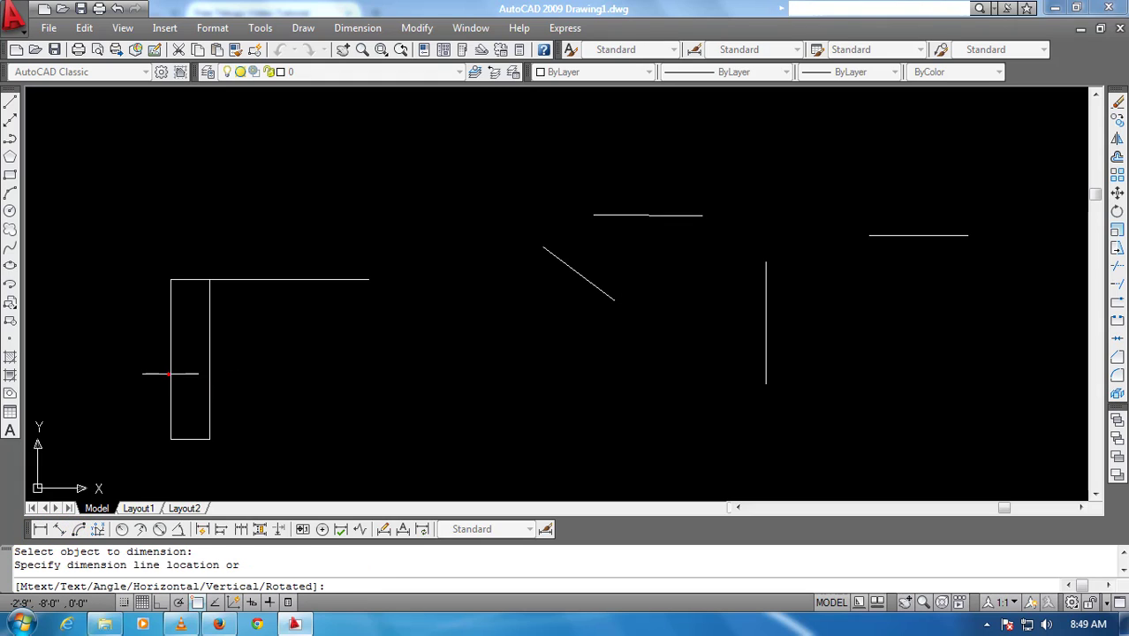
click(168, 372)
key(Return)
key(Return)
click(271, 279)
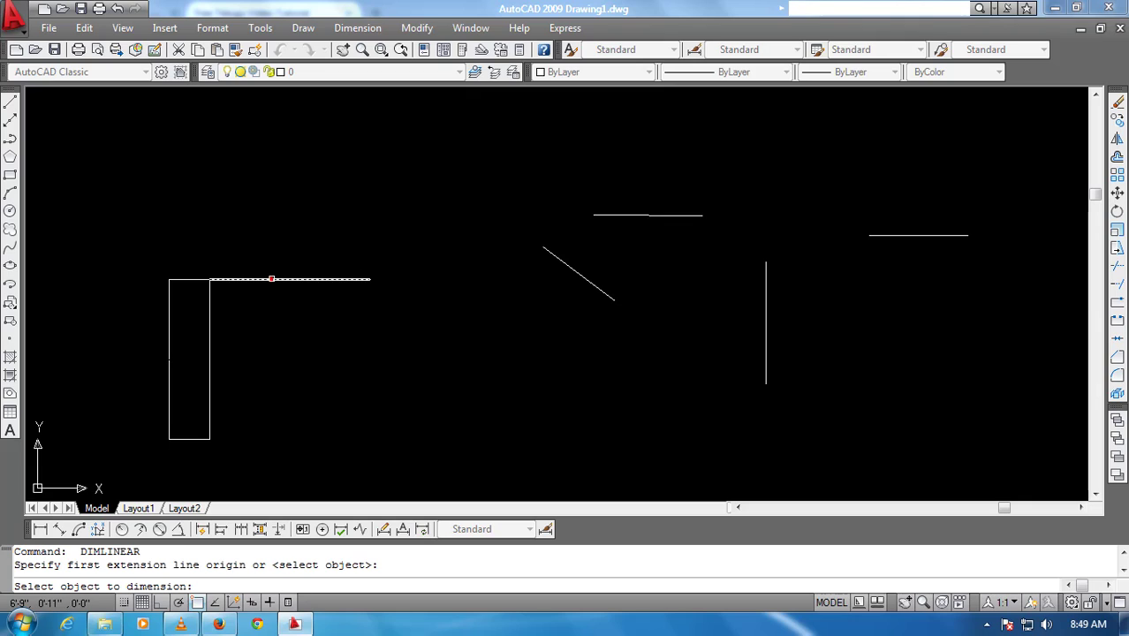
click(277, 255)
text(dims)
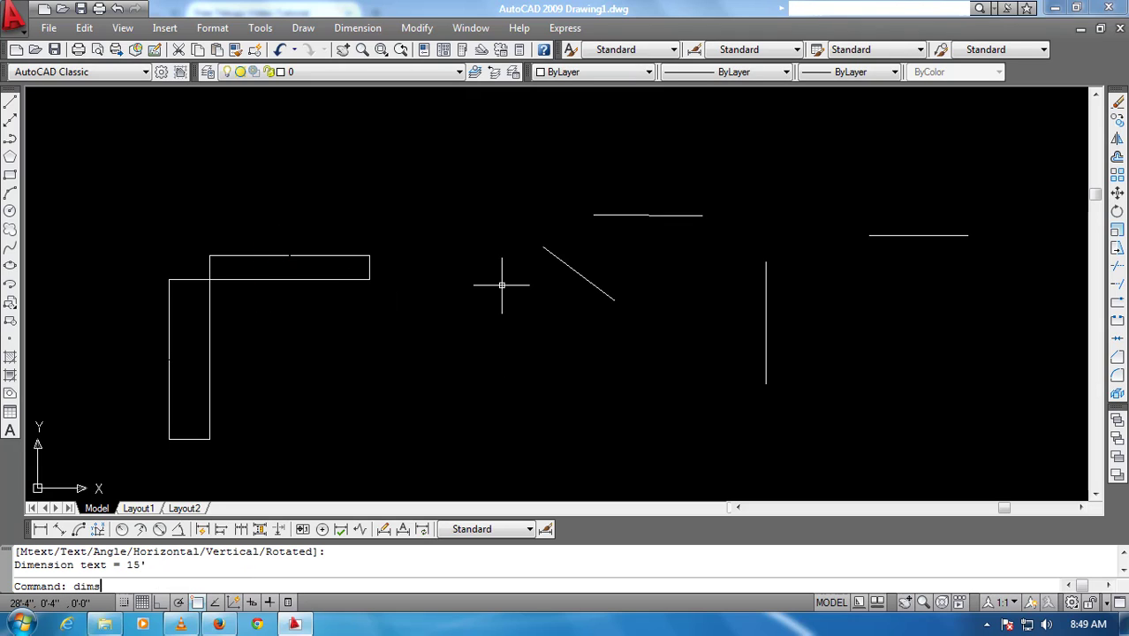
text(cale)
key(Return)
text(2)
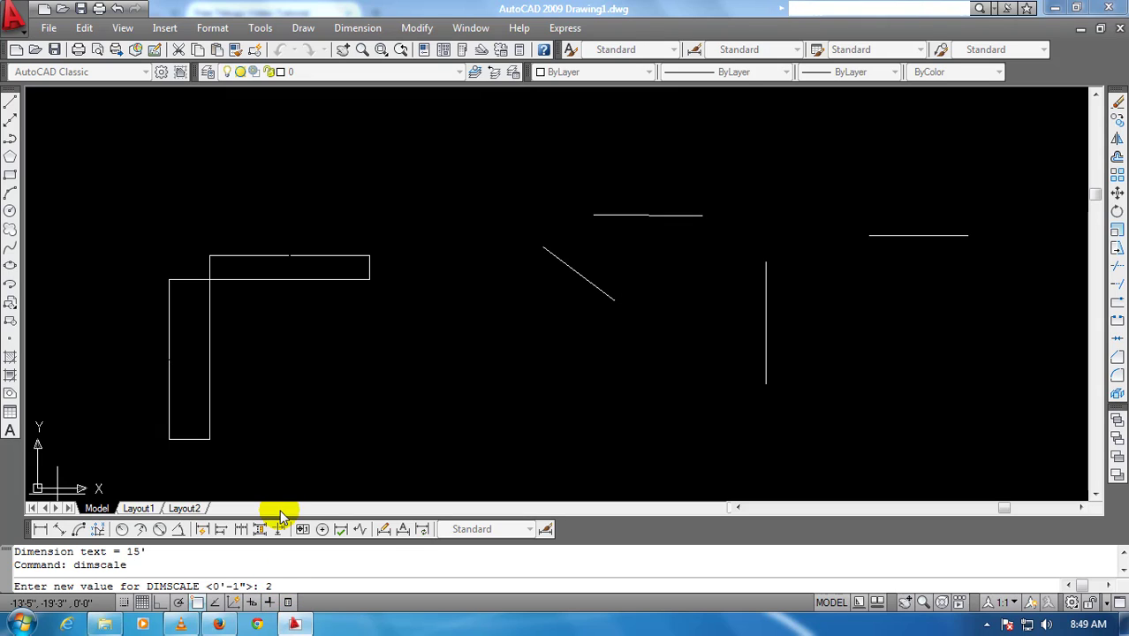
Set DIMSCALE to 2 and update the four existing dimensions to that scale
key(Return)
click(423, 528)
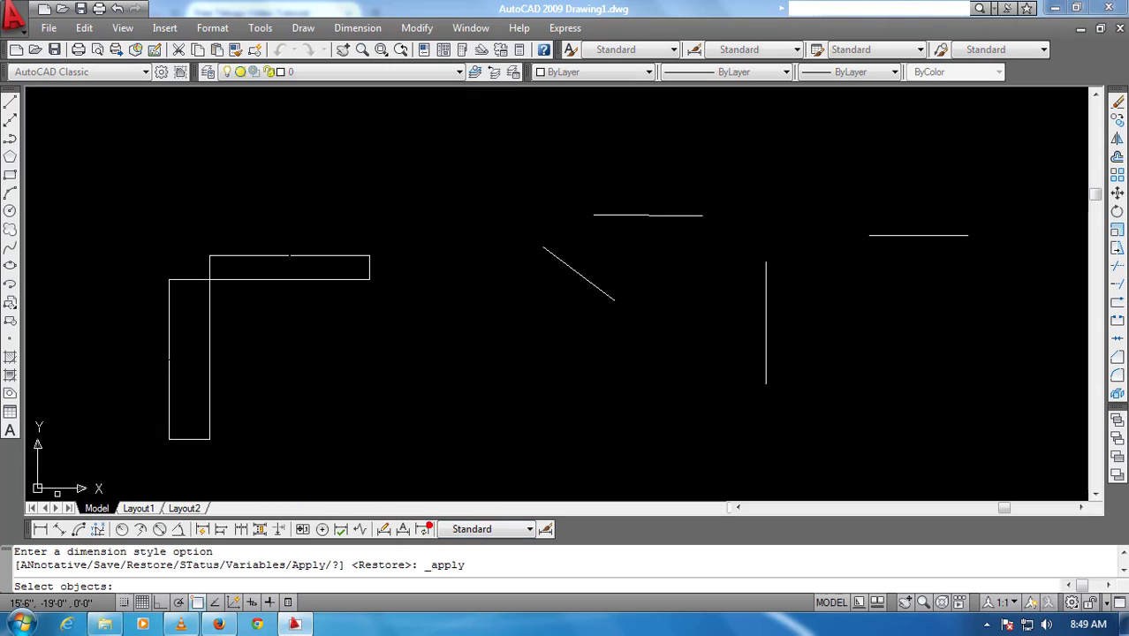
click(352, 479)
click(126, 222)
key(Return)
scroll(273, 372, up, 2)
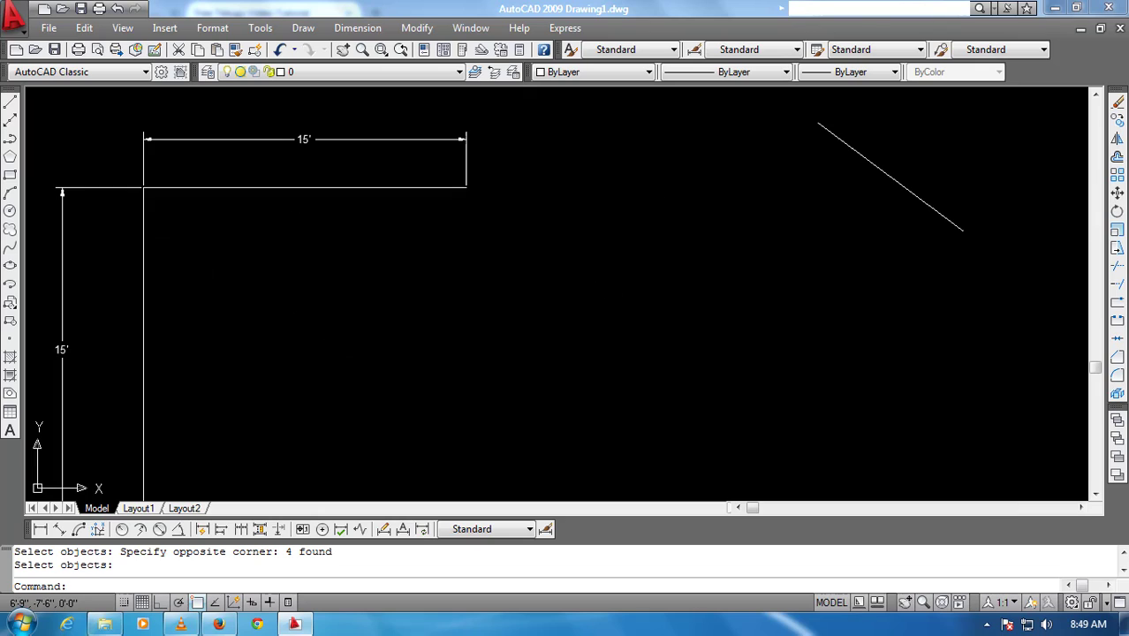
scroll(358, 353, down, 2)
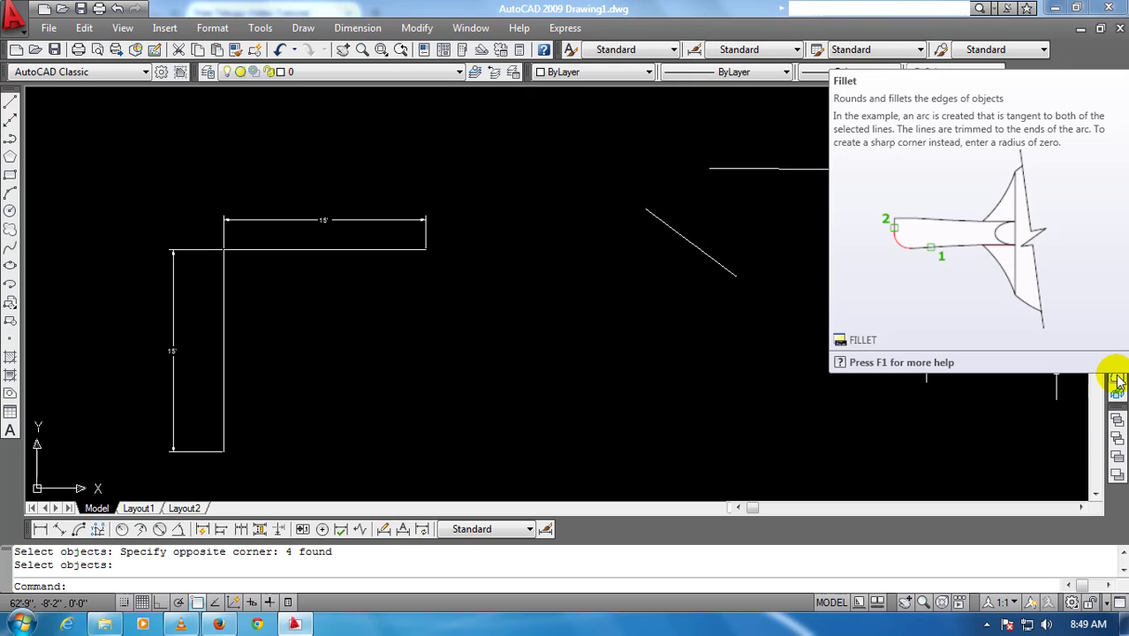
click(1117, 378)
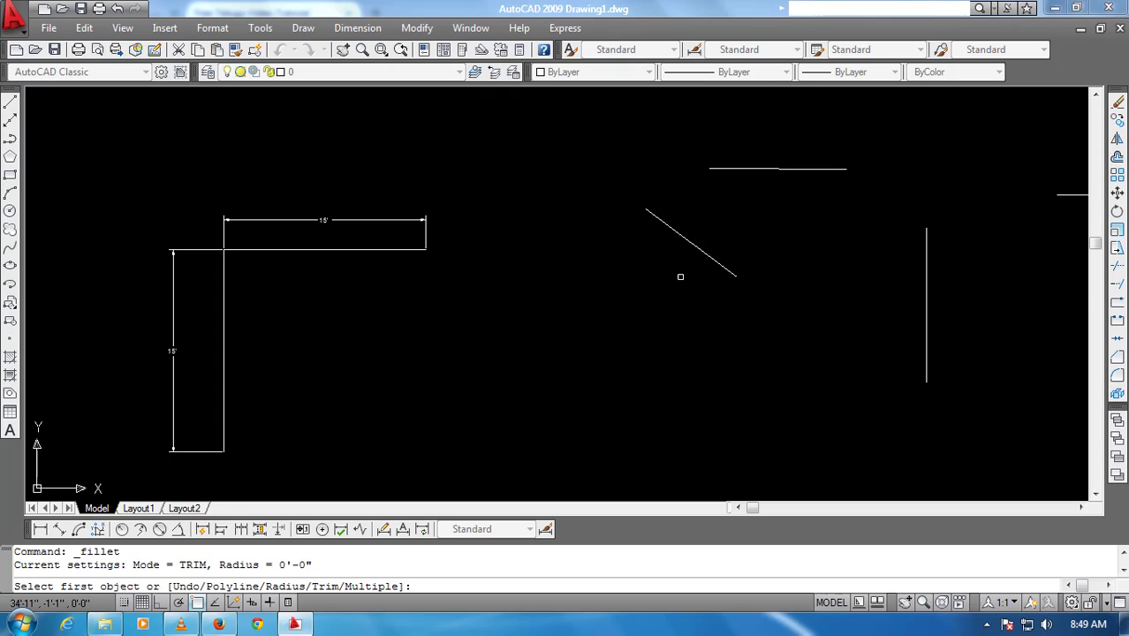
Fillet the diagonal and the vertical practice lines to their horizontal lines at sharp corners
click(680, 234)
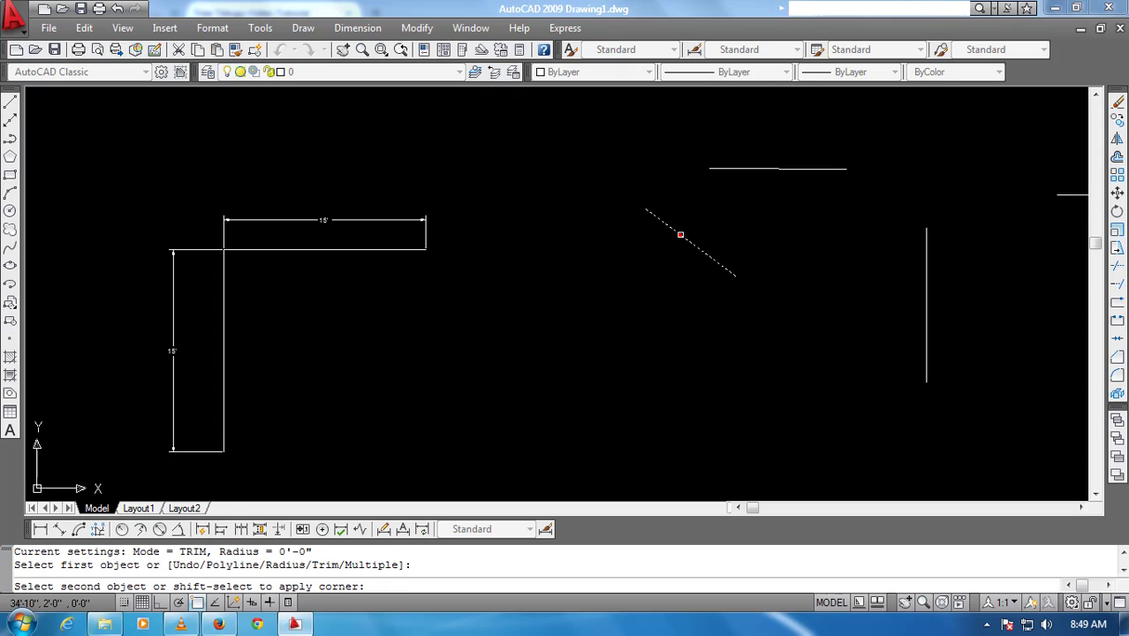
click(720, 167)
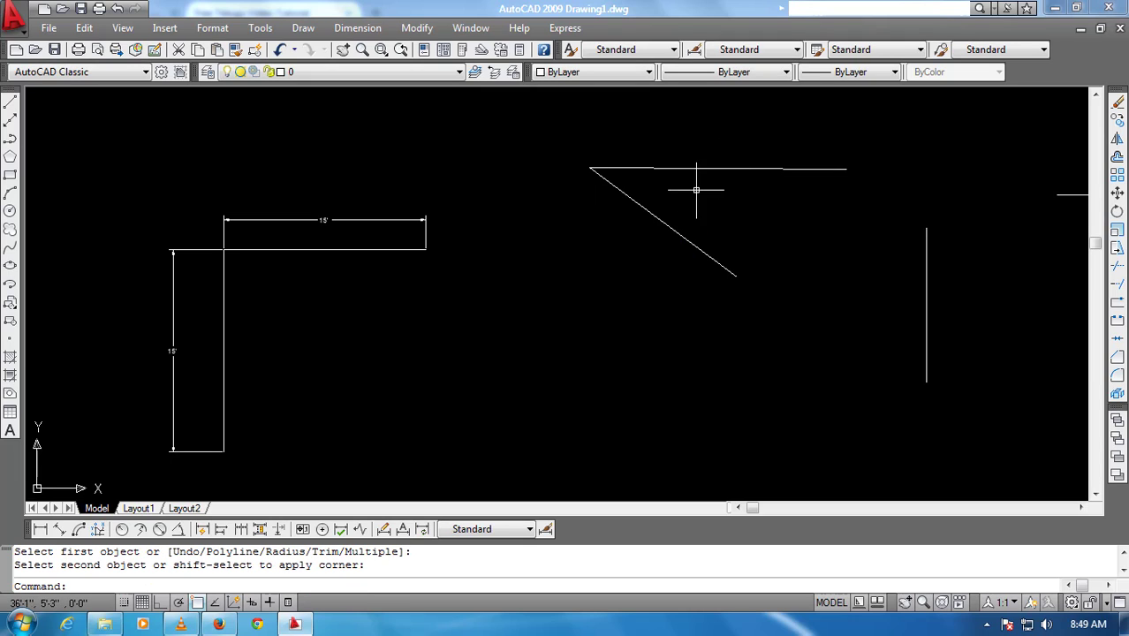
mouse_move(981, 381)
middle_down()
mouse_move(821, 390)
mouse_move(839, 390)
middle_up()
key(Return)
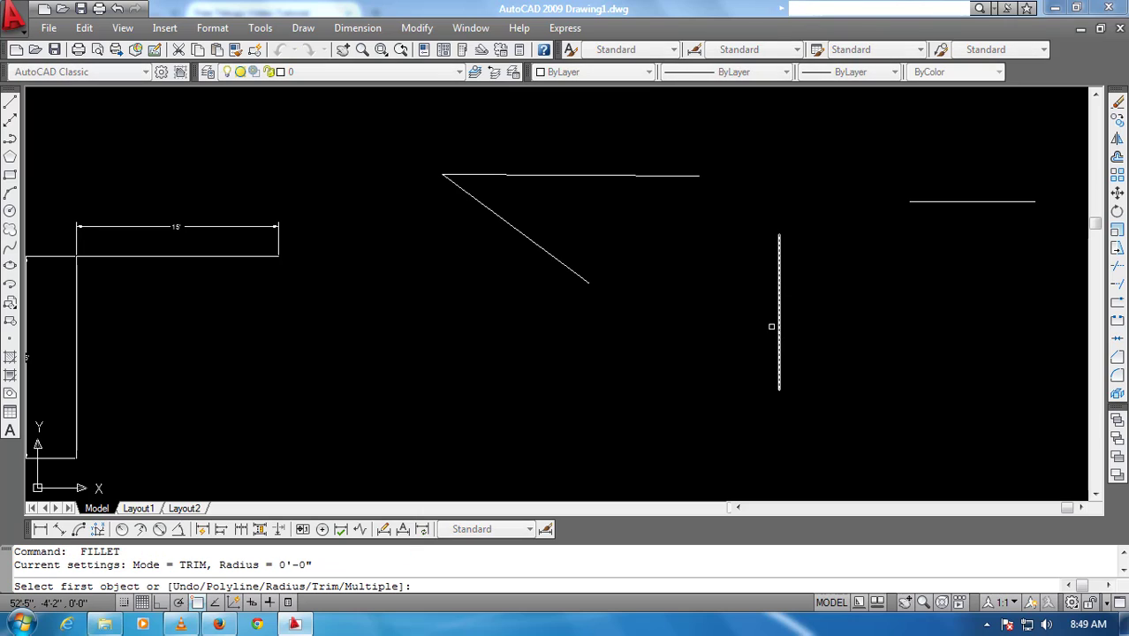
click(778, 302)
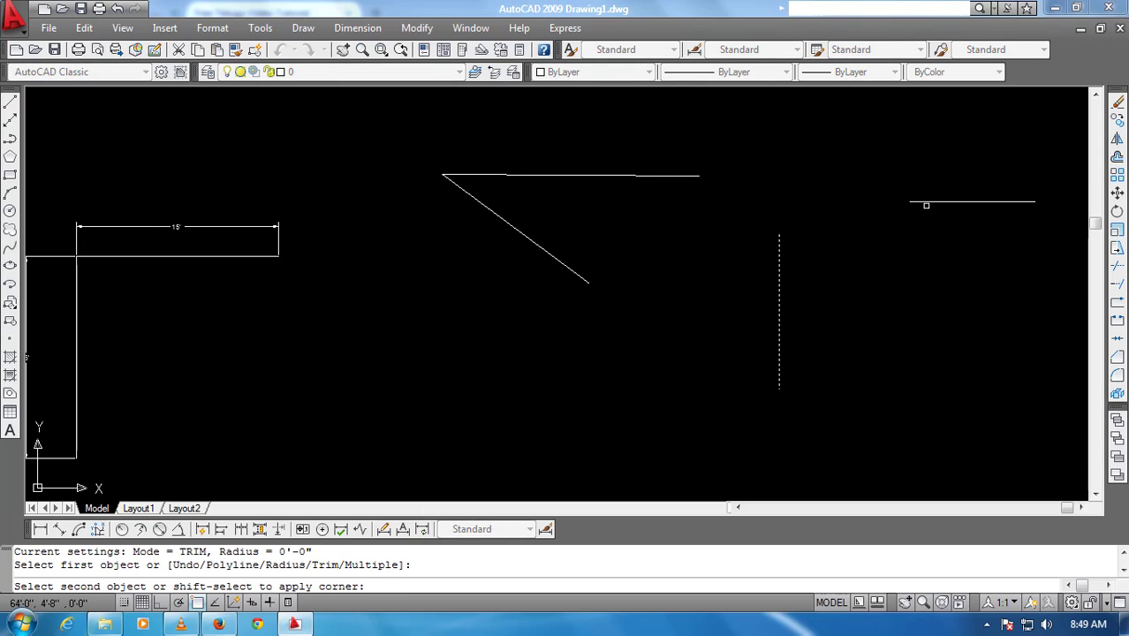
click(926, 203)
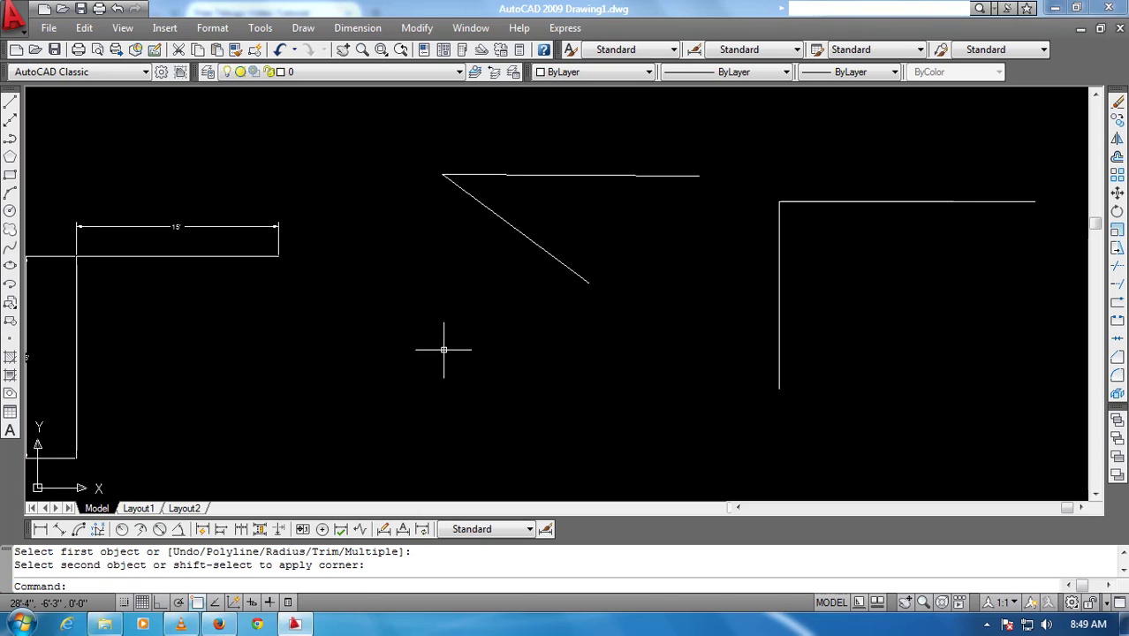
middle_drag(484, 344, 561, 325)
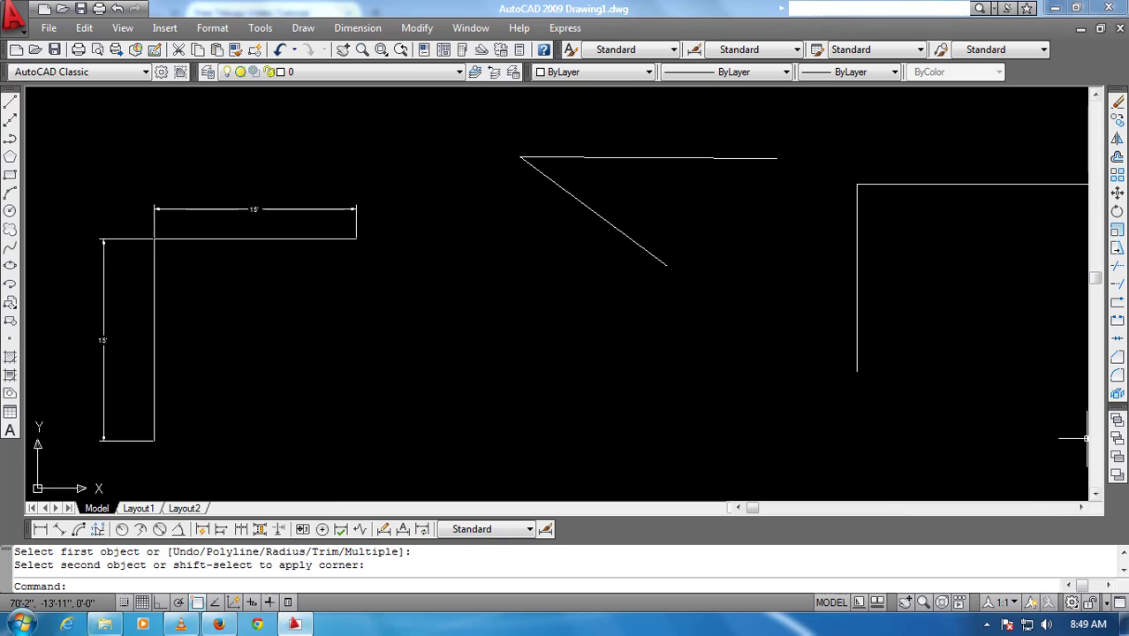
click(1117, 375)
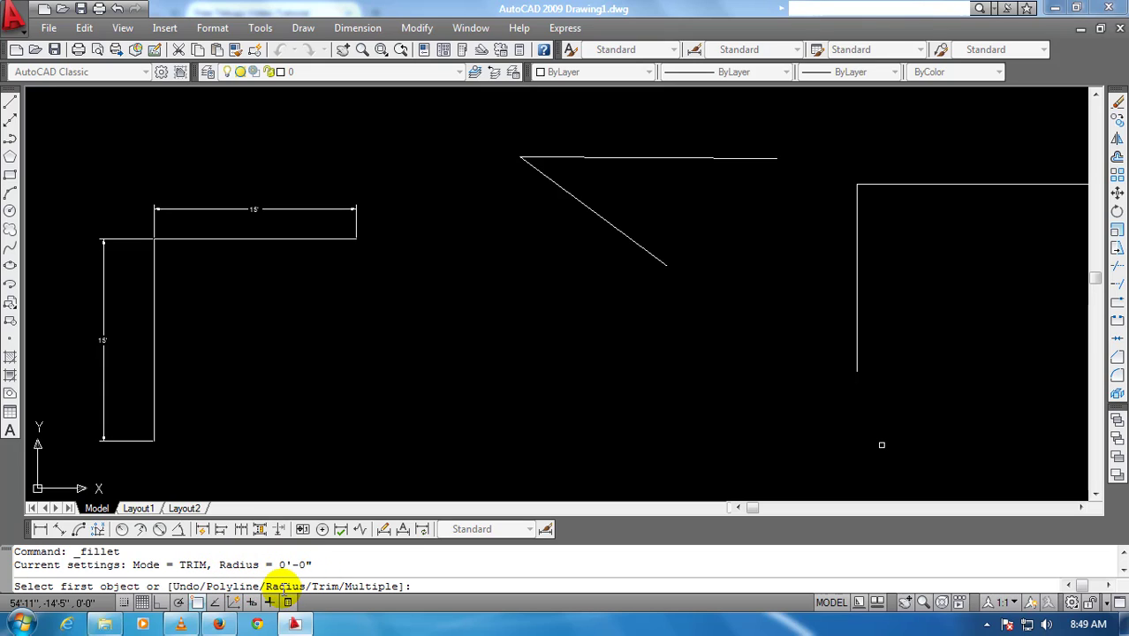
Set the fillet radius to 6' and round the corner between the L-shape's vertical and top legs
click(419, 582)
text(r)
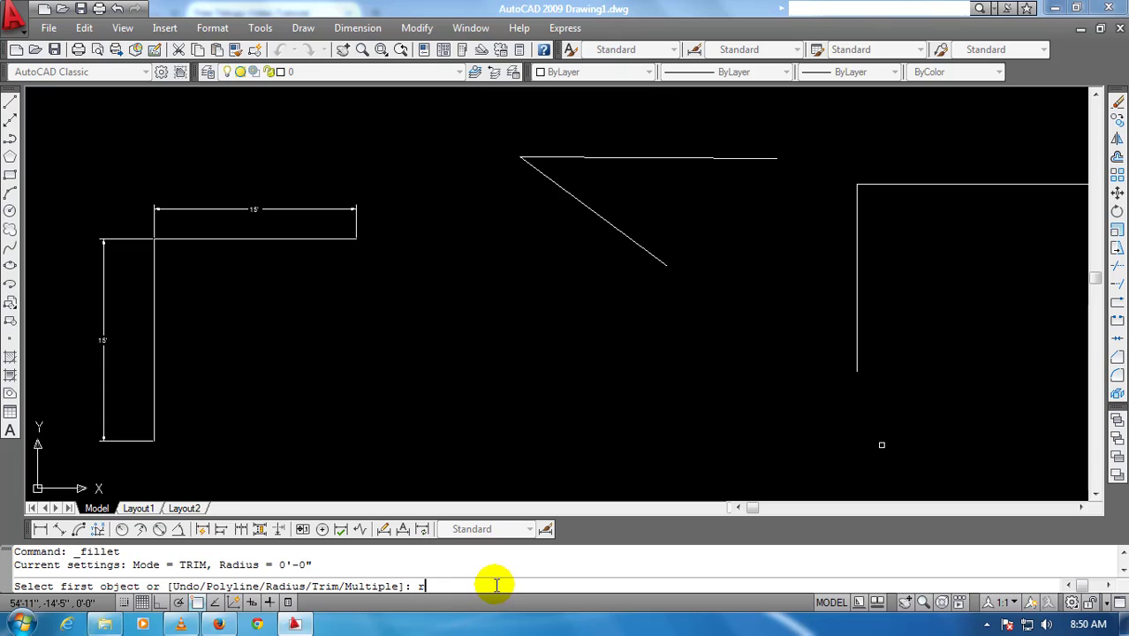
key(Return)
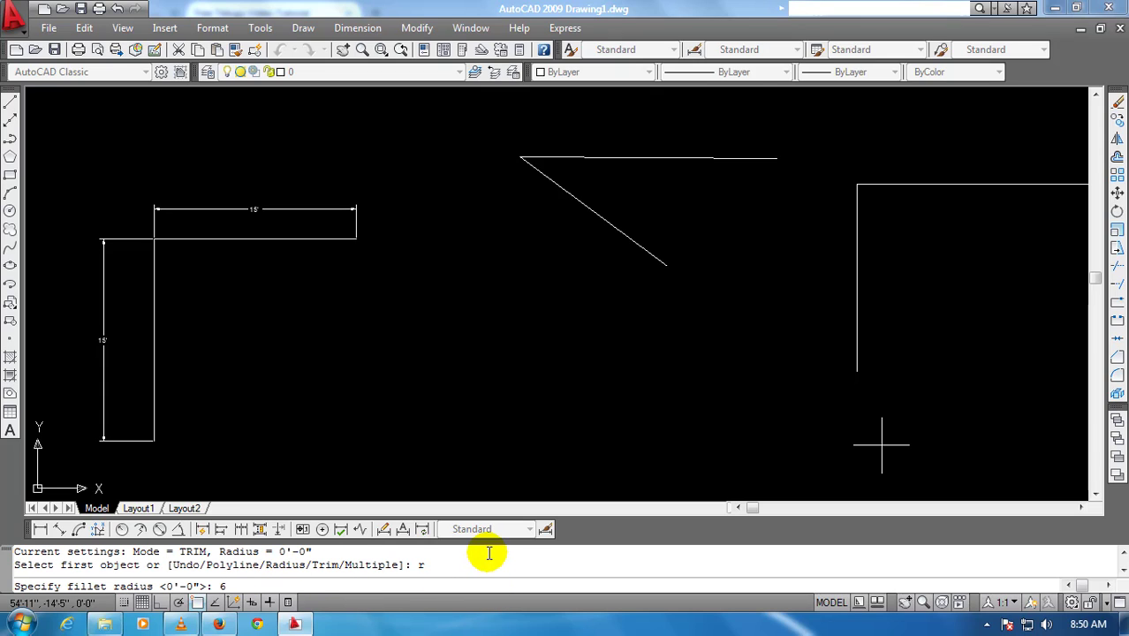
key(Return)
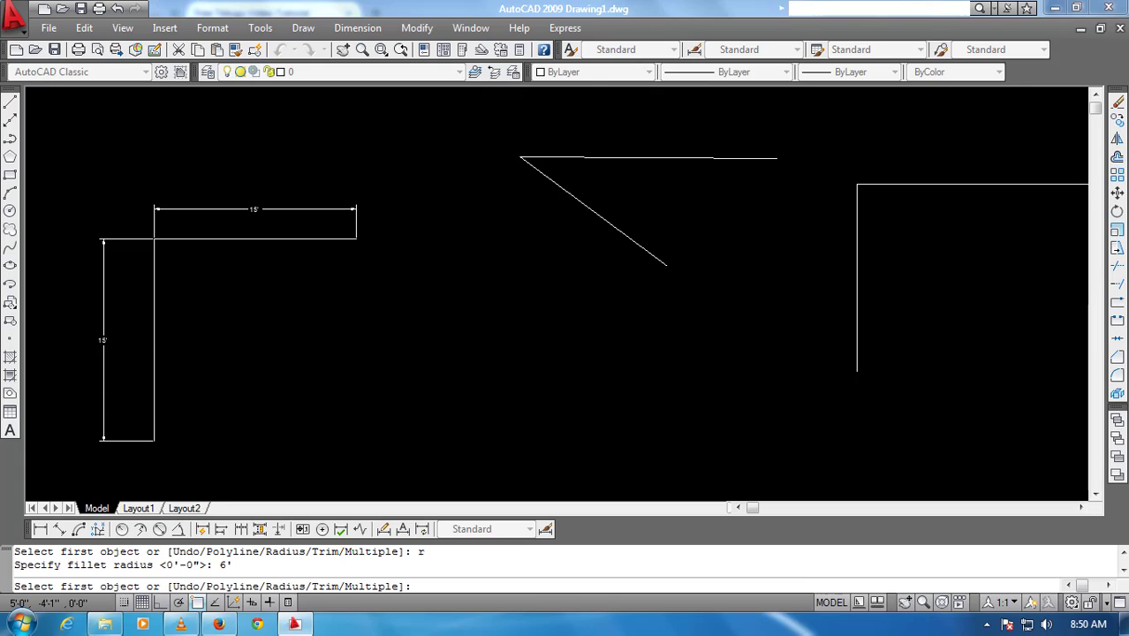
scroll(208, 305, up, 2)
middle_drag(209, 306, 334, 317)
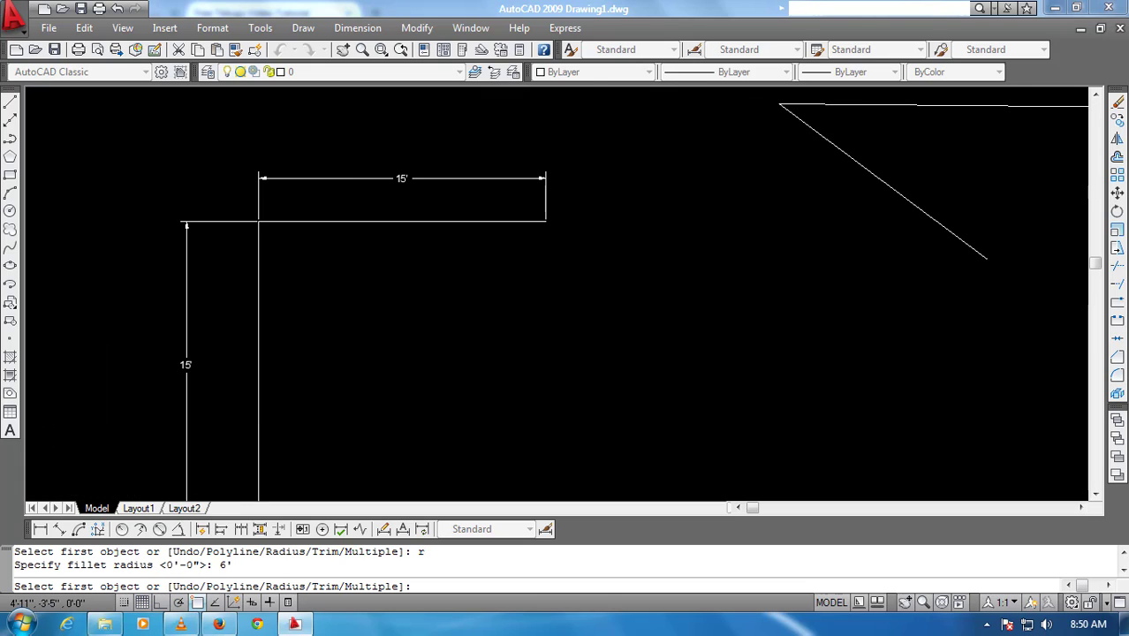
scroll(343, 265, up, 2)
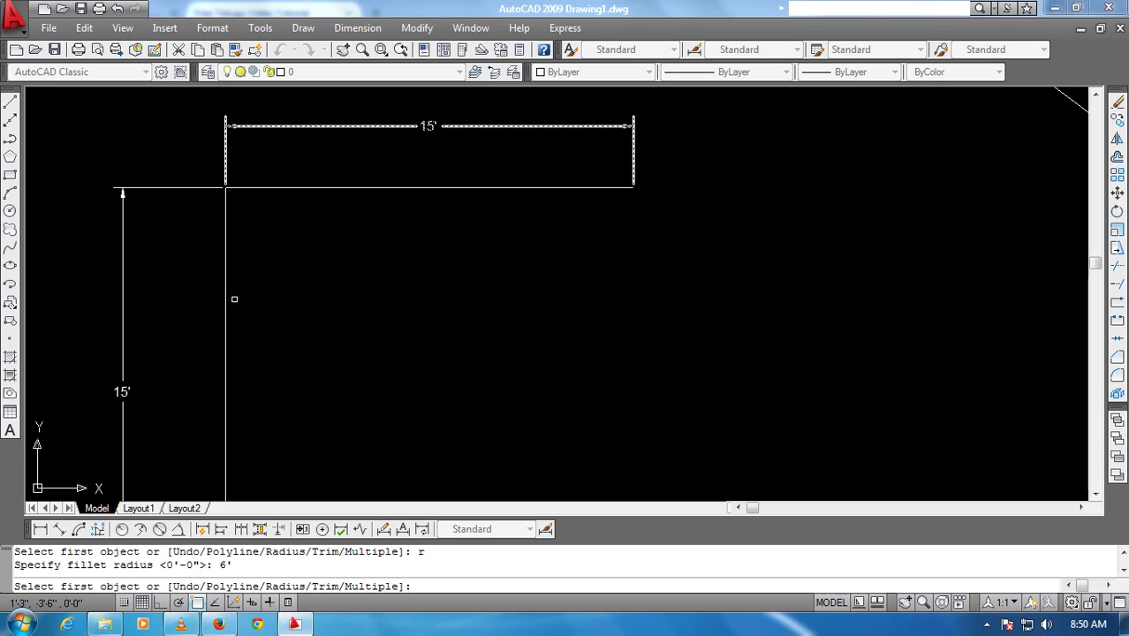
click(225, 288)
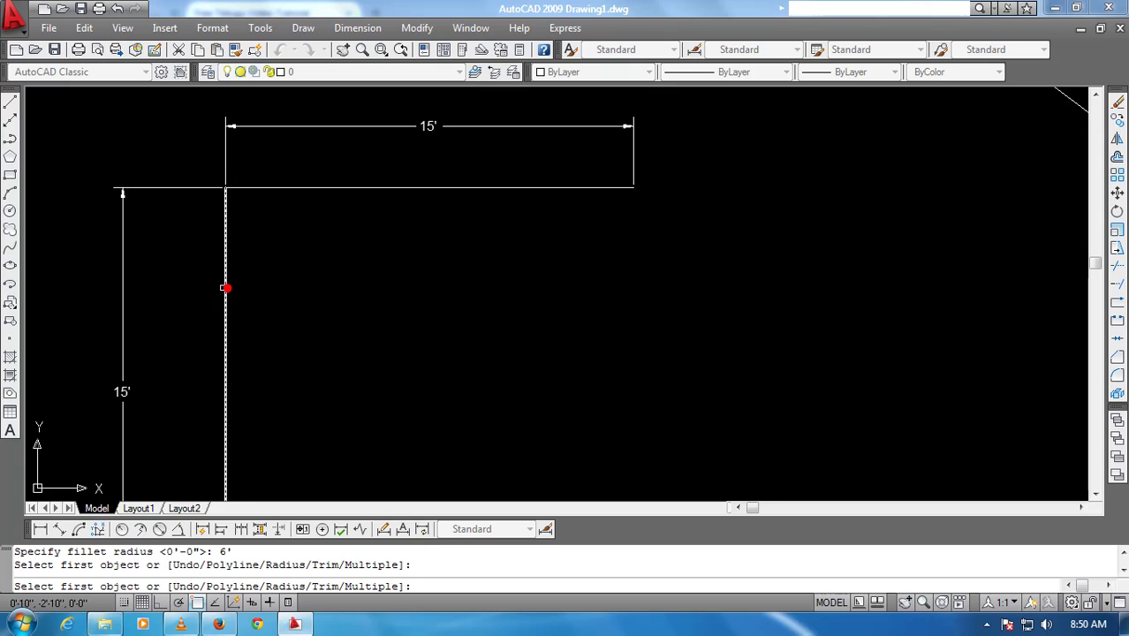
click(225, 288)
click(280, 187)
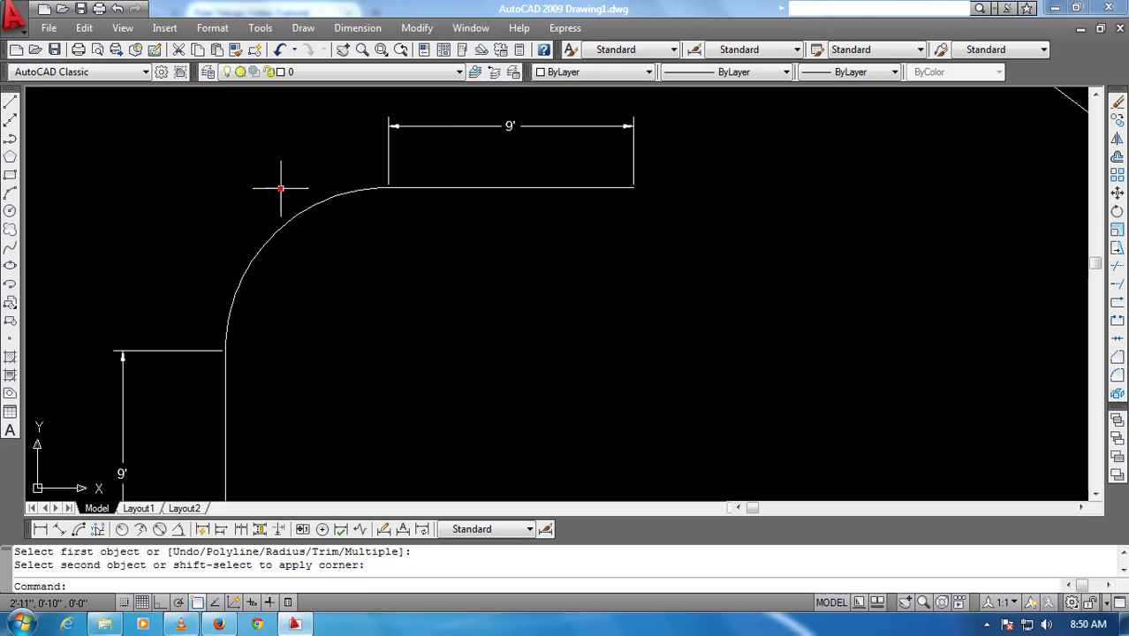
scroll(207, 411, down, 2)
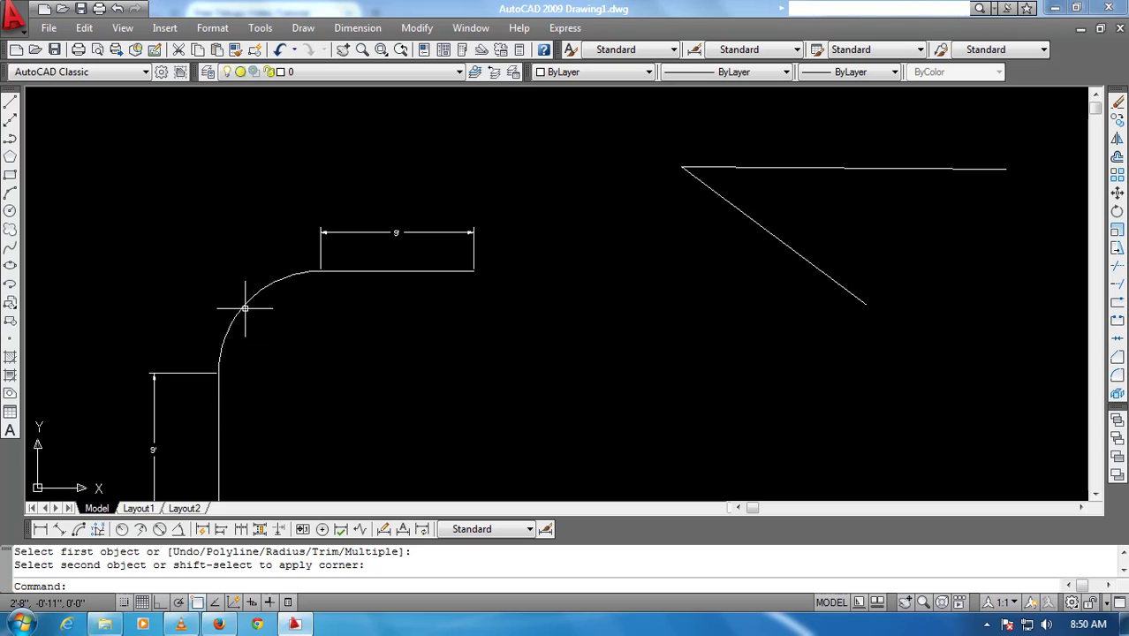
Add an R6' radius dimension to the arc and zoom to view the whole drawing
click(122, 528)
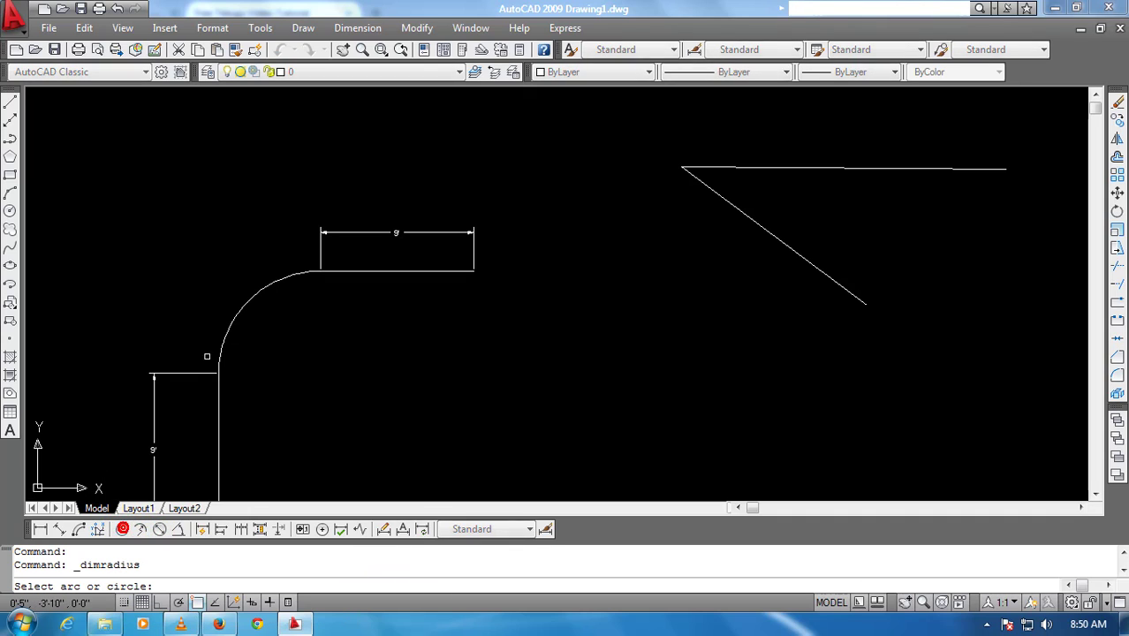
click(240, 315)
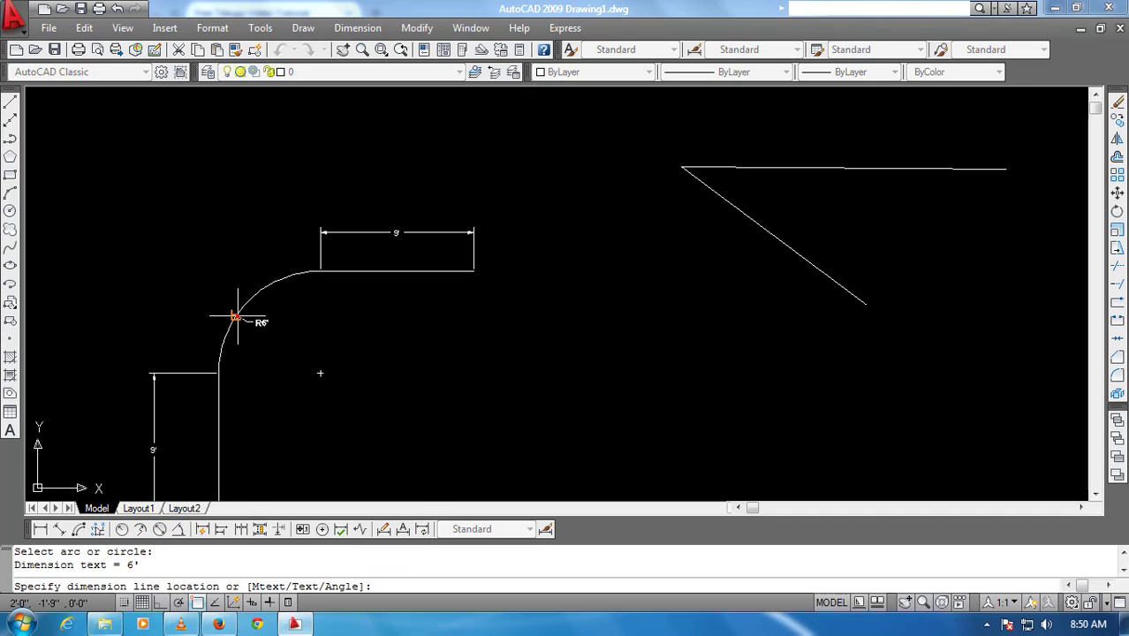
click(202, 296)
scroll(209, 277, up, 3)
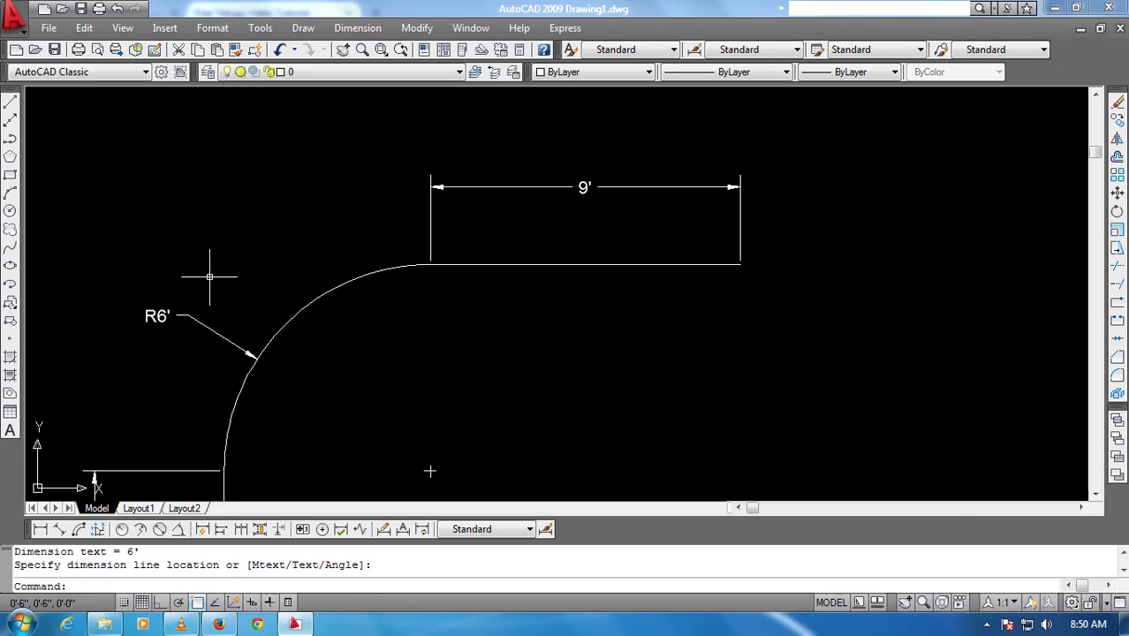
scroll(209, 277, down, 4)
scroll(222, 289, down, 2)
scroll(282, 370, up, 1)
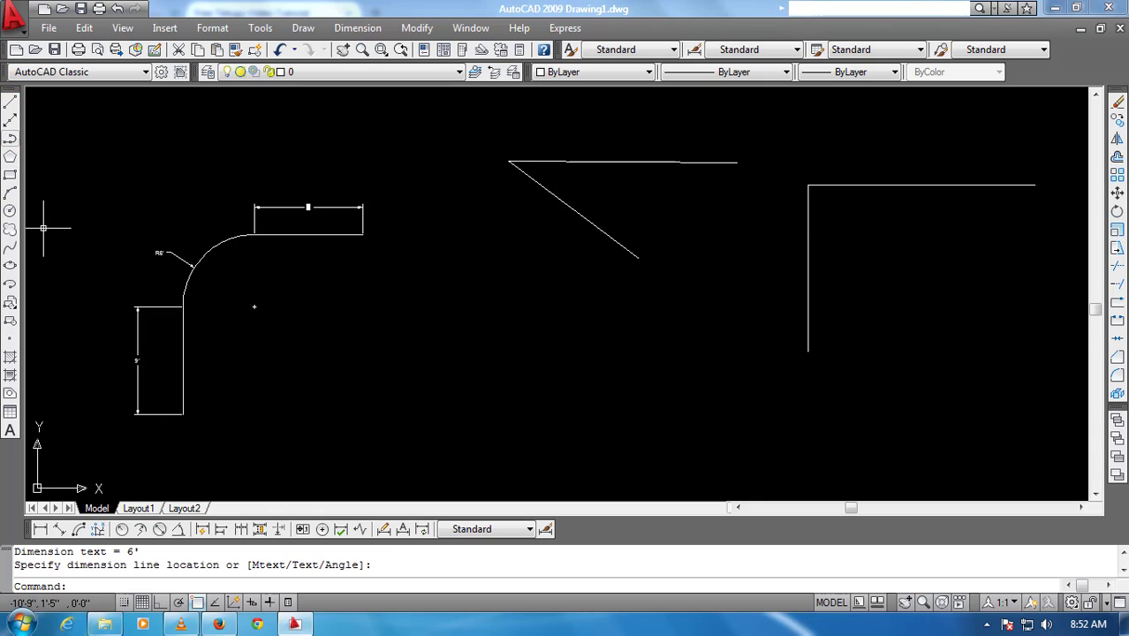
Undo the rounded corner and R6' dimension, back to the sharp 15' L-shape
click(1118, 373)
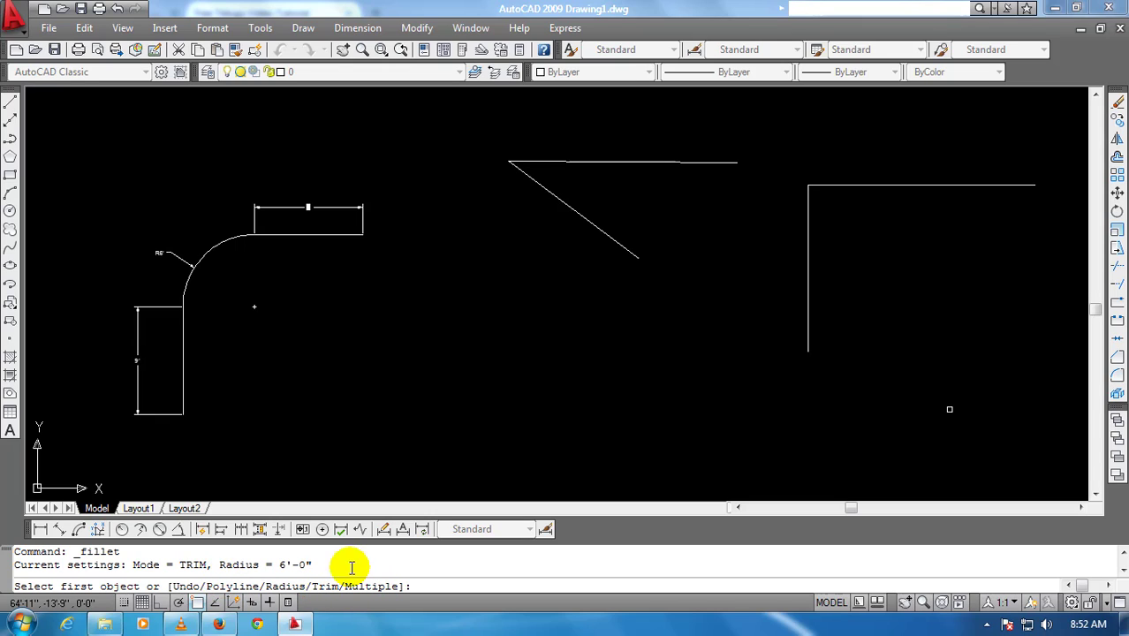
key(ctrl+z)
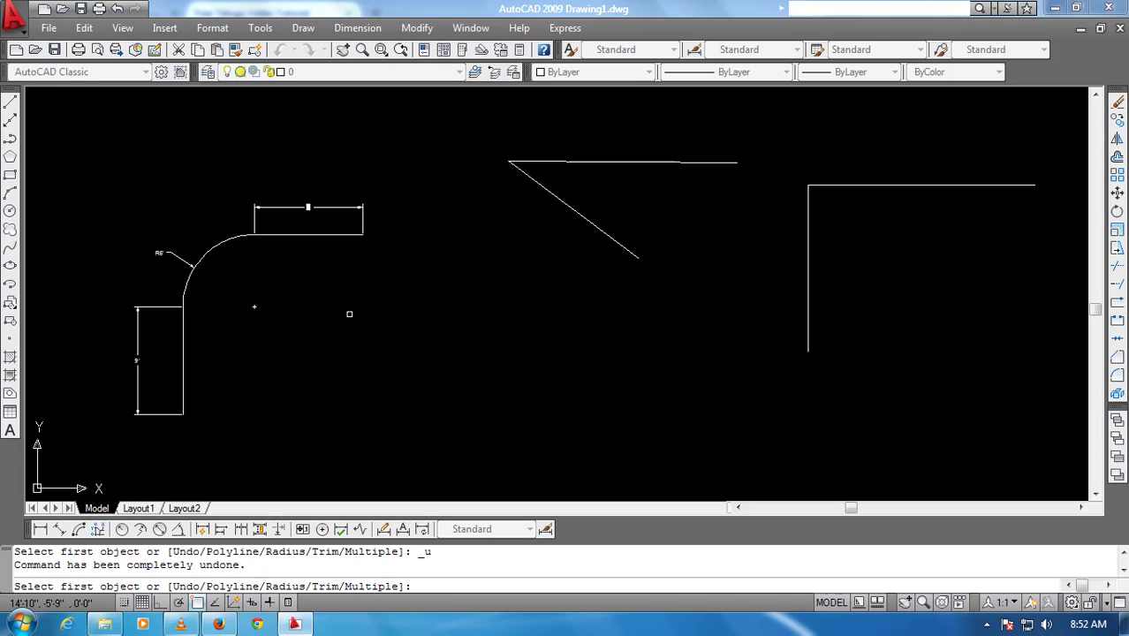
key(Escape)
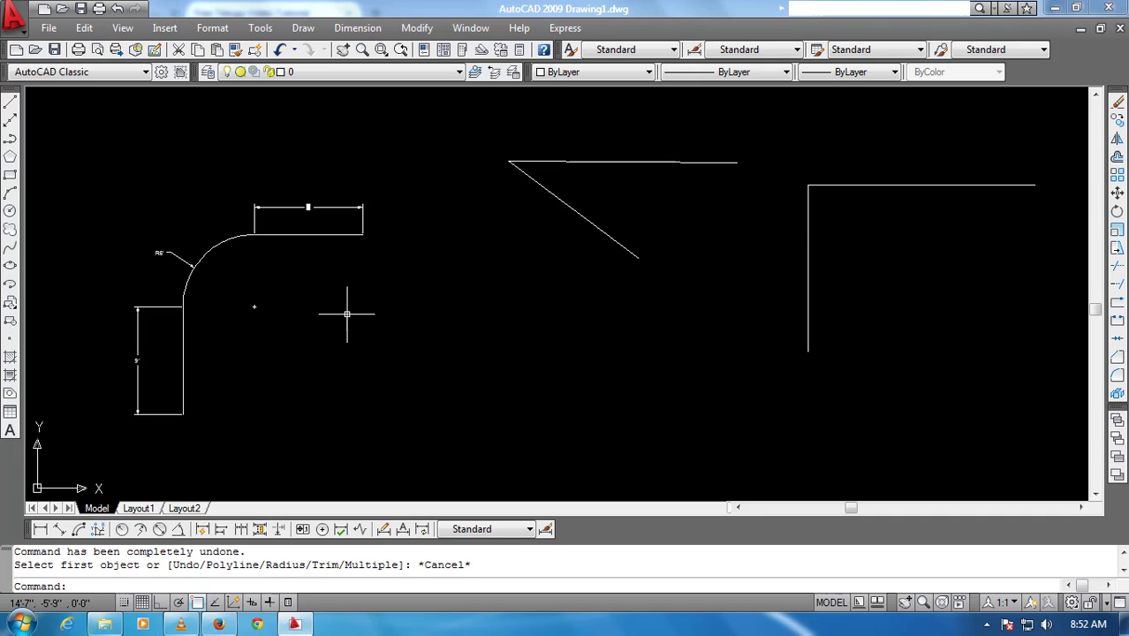
key(ctrl+z)
key(ctrl+z)
key(ctrl+z)
key(ctrl+z)
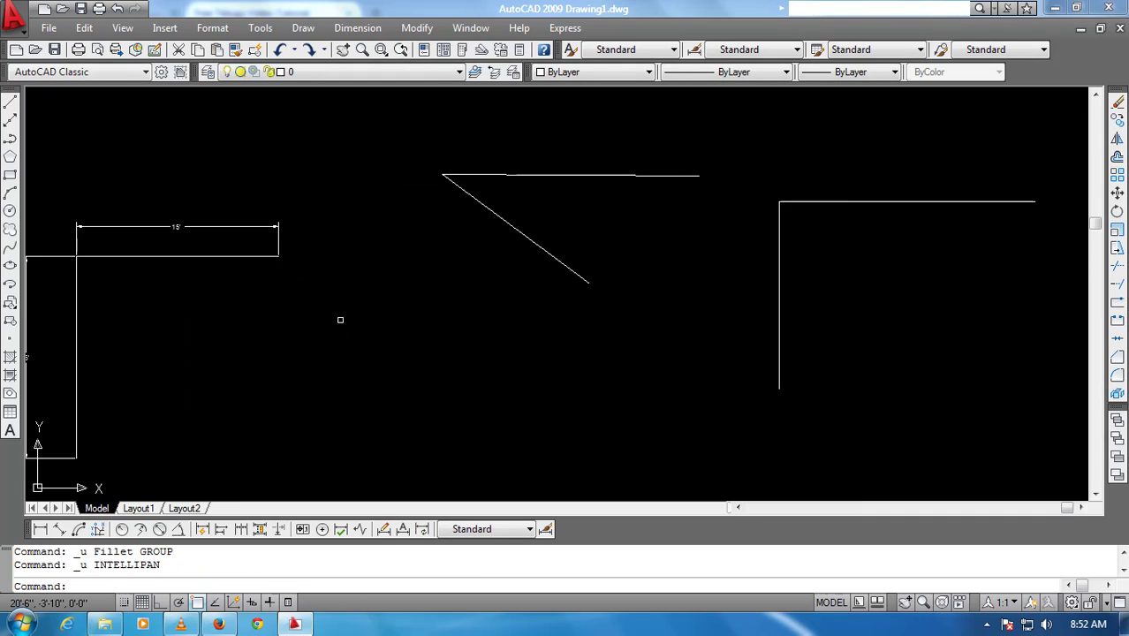
key(ctrl+z)
key(ctrl+z)
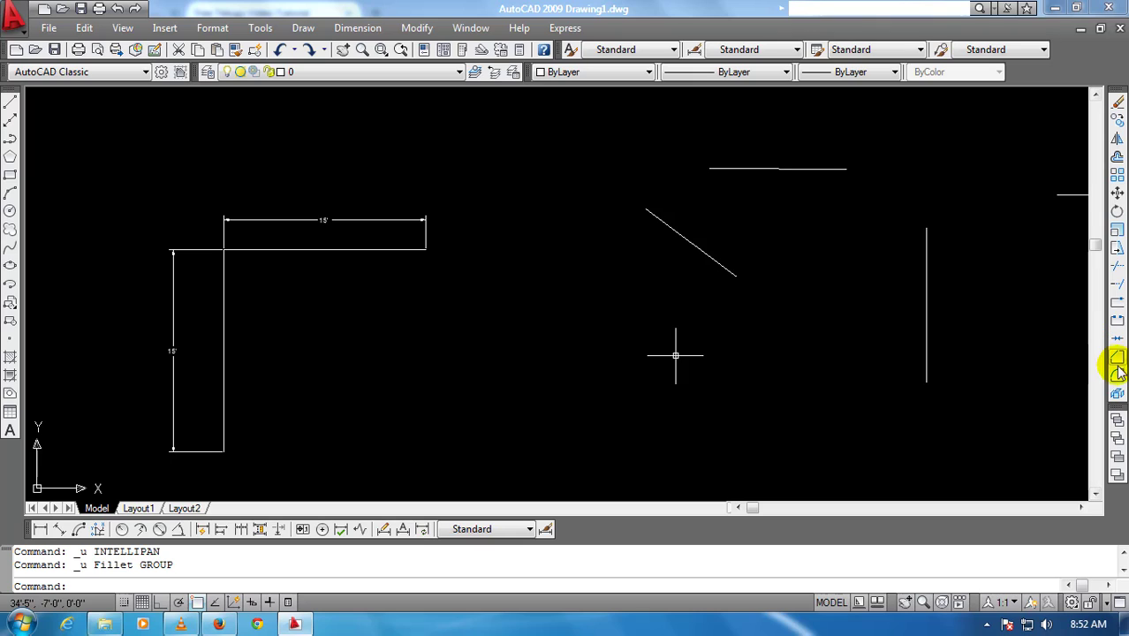
click(1117, 375)
text(m)
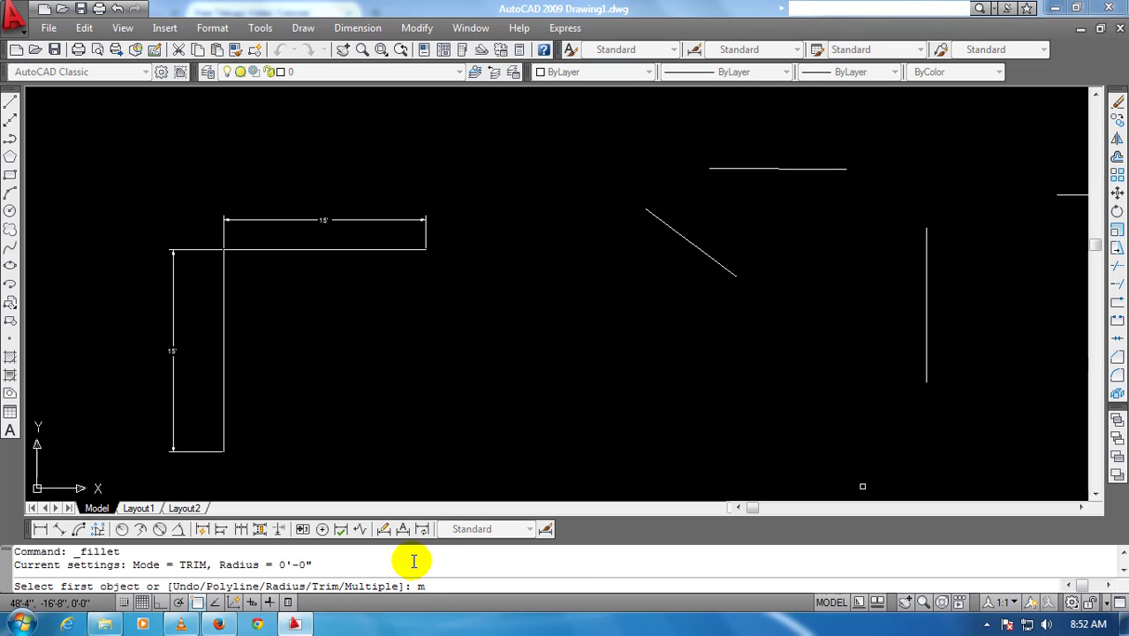
Set Fillet to Multiple mode with a 6' radius and round the L-shape's corner
key(Return)
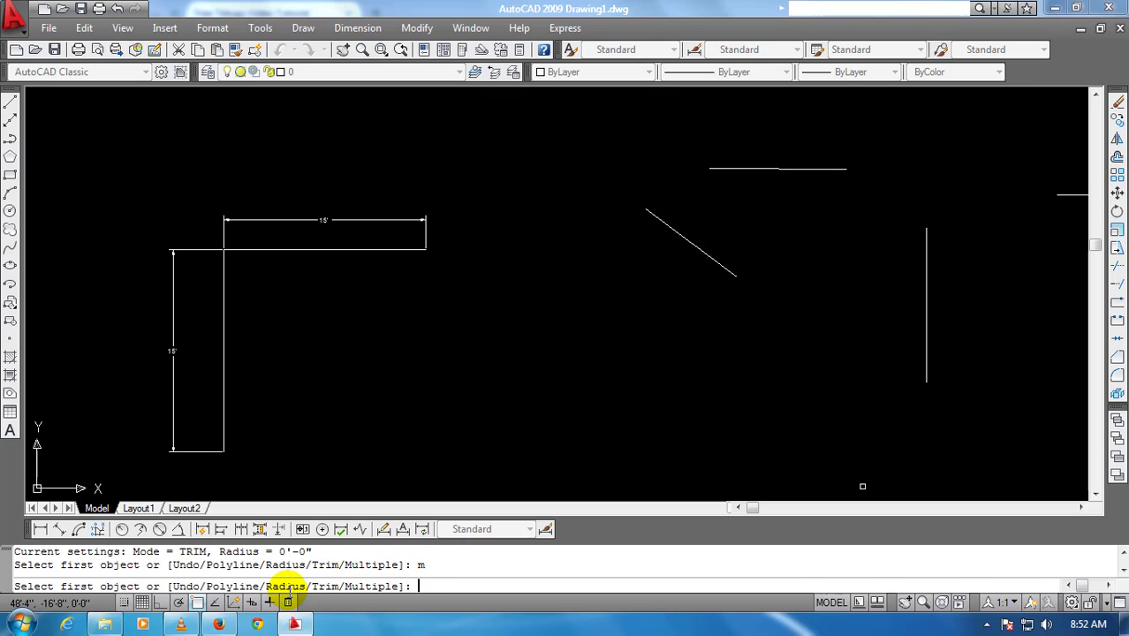
text(r)
key(Return)
text(6')
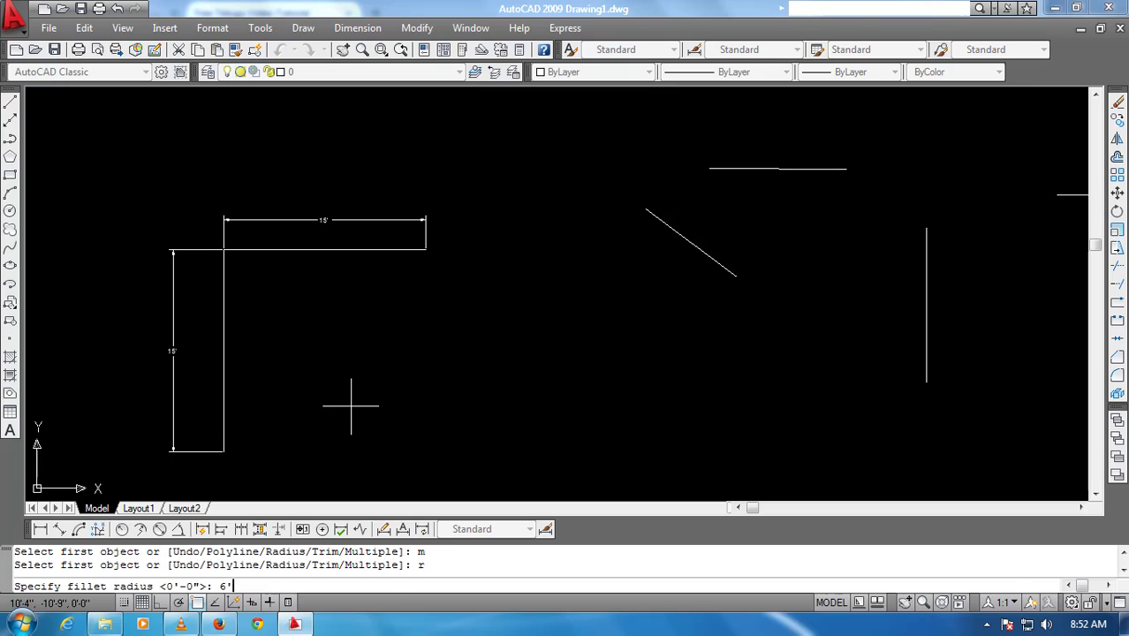
key(Return)
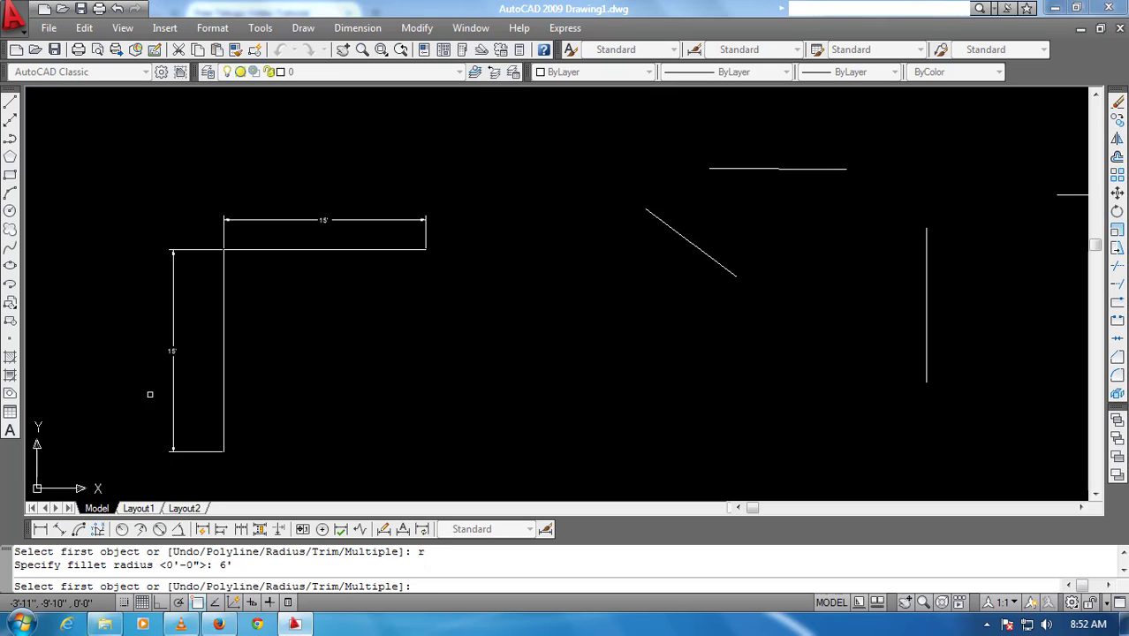
click(223, 391)
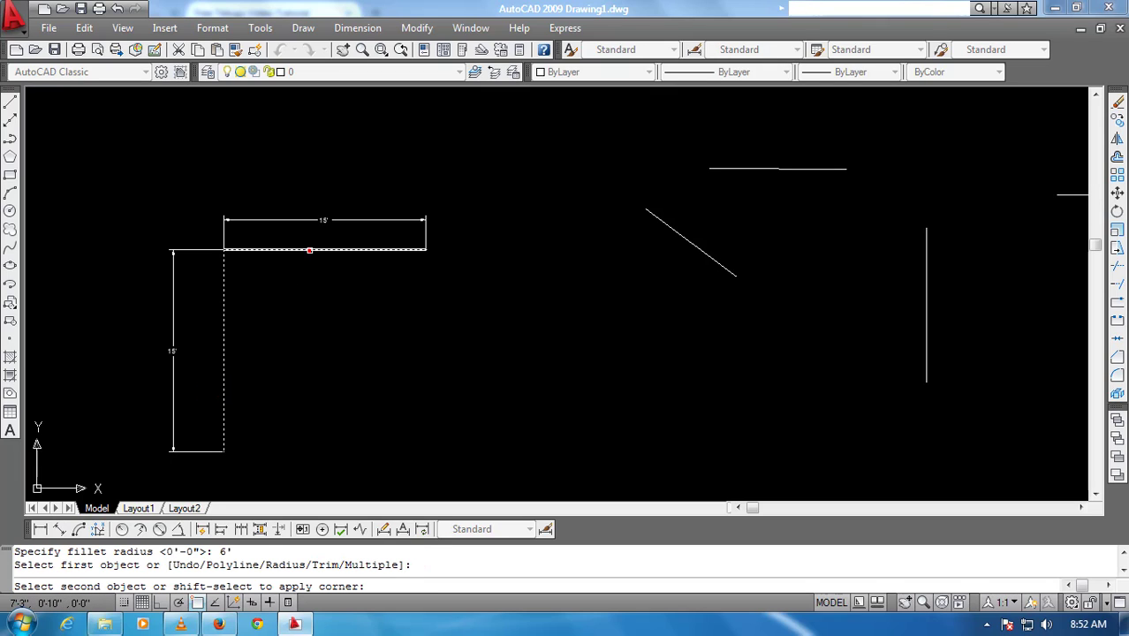
click(309, 250)
Round the diagonal, top-right and right-edge corners, then cancel and undo all fillets and dimensions
click(716, 255)
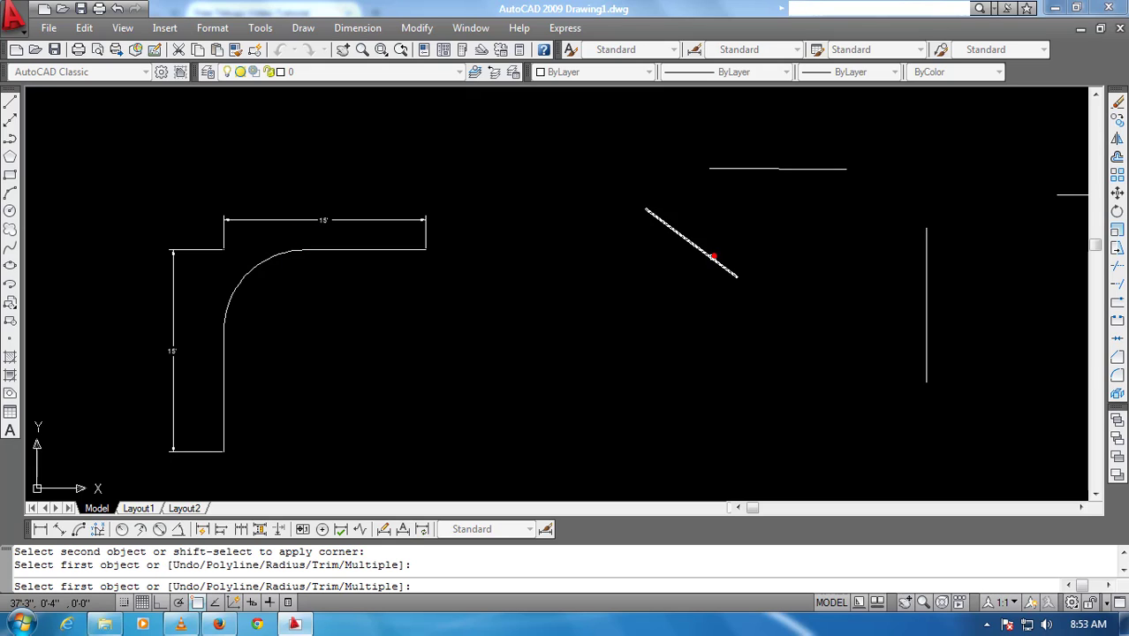
click(753, 168)
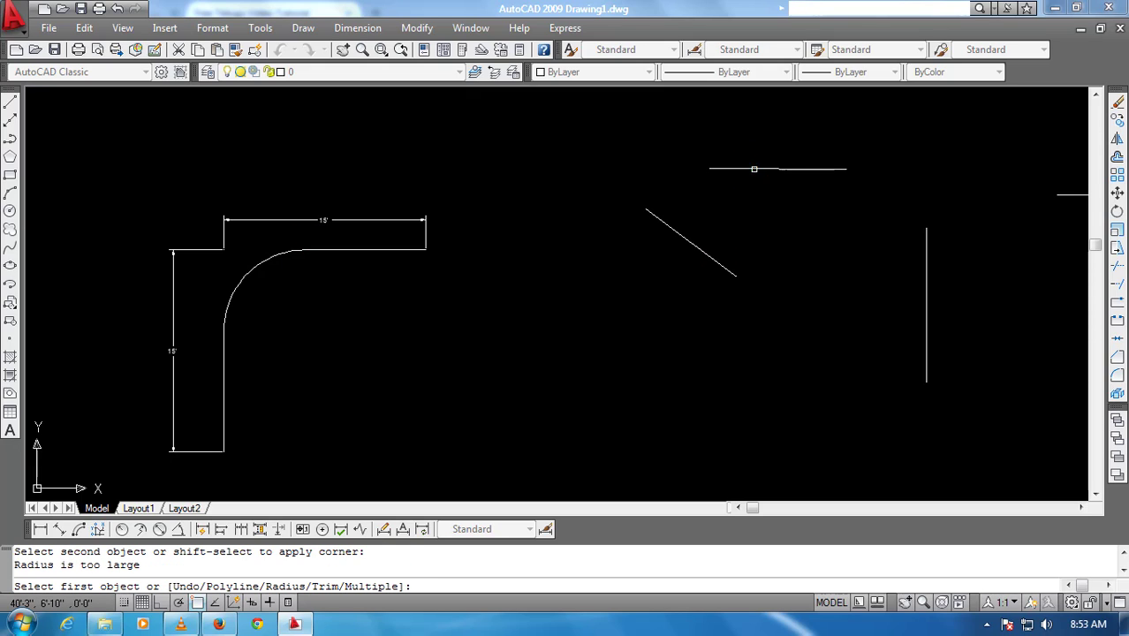
click(754, 167)
click(926, 296)
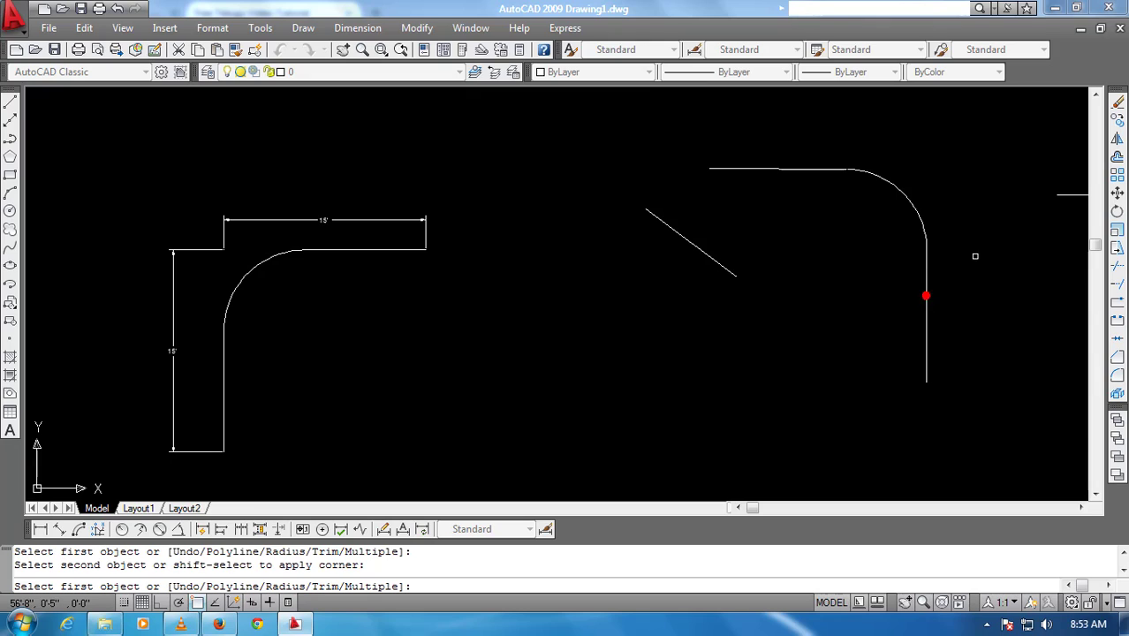
click(1057, 196)
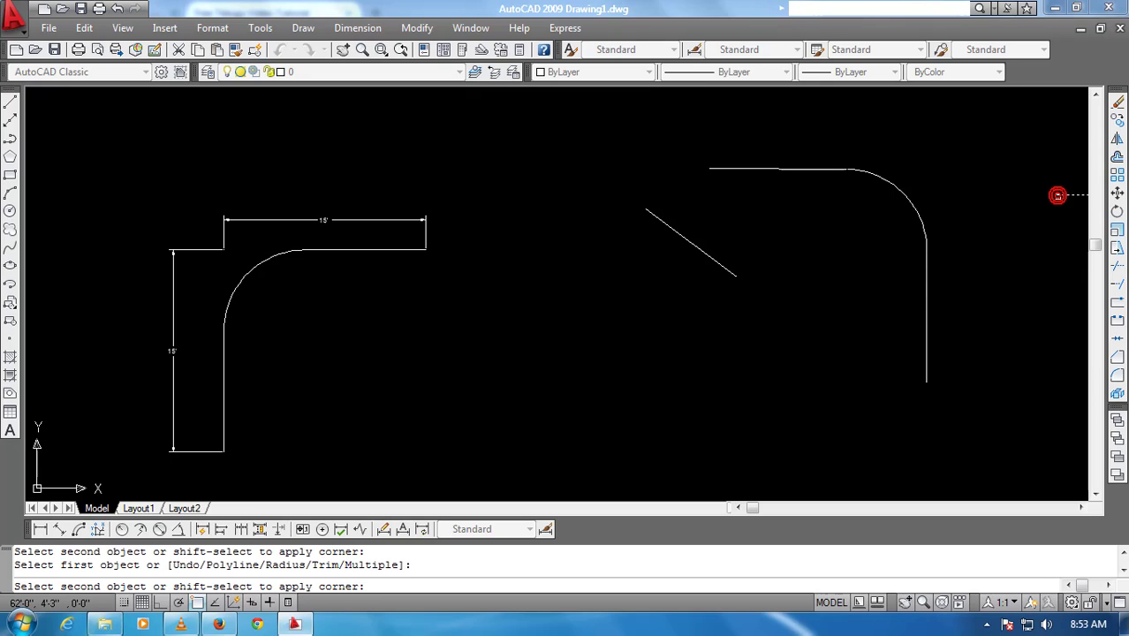
click(926, 268)
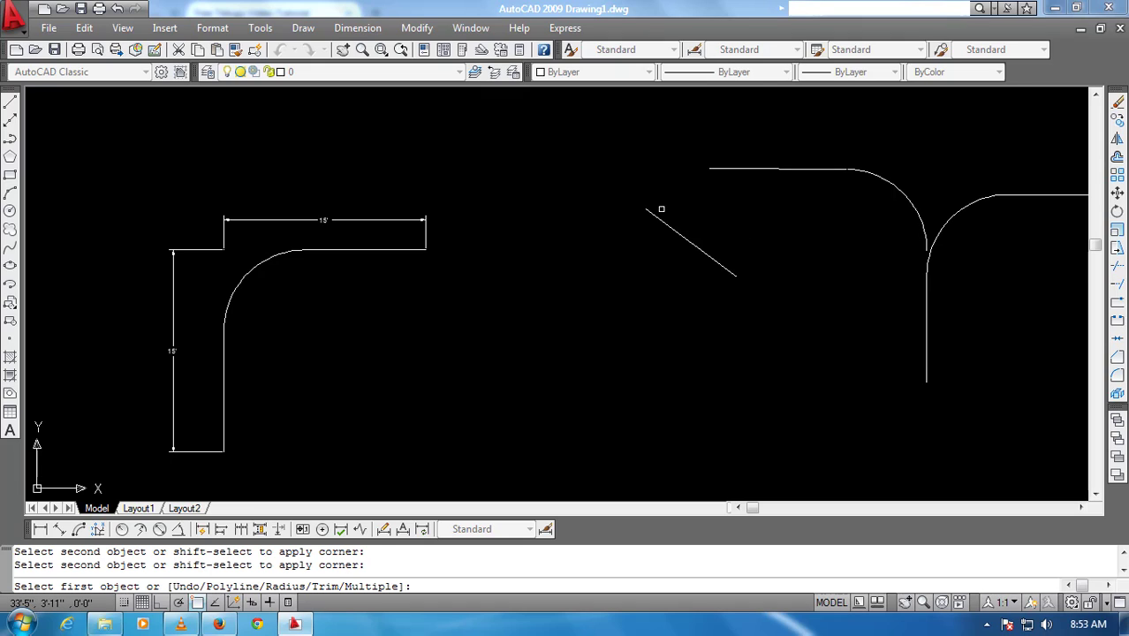
key(Escape)
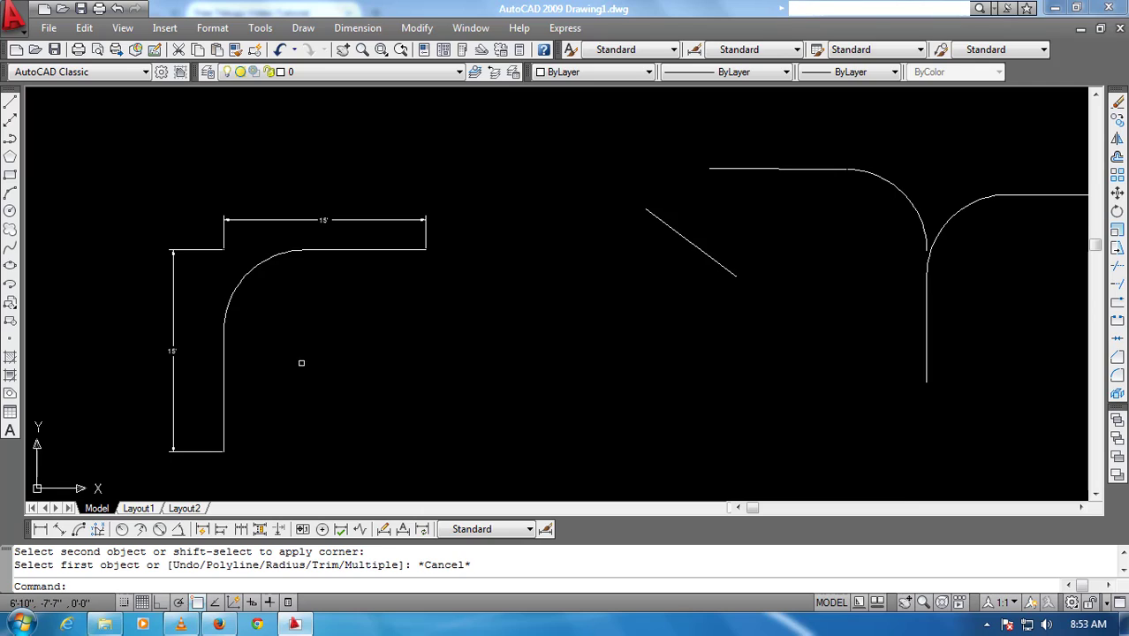
key(ctrl+z)
key(ctrl+z)
key(ctrl+z)
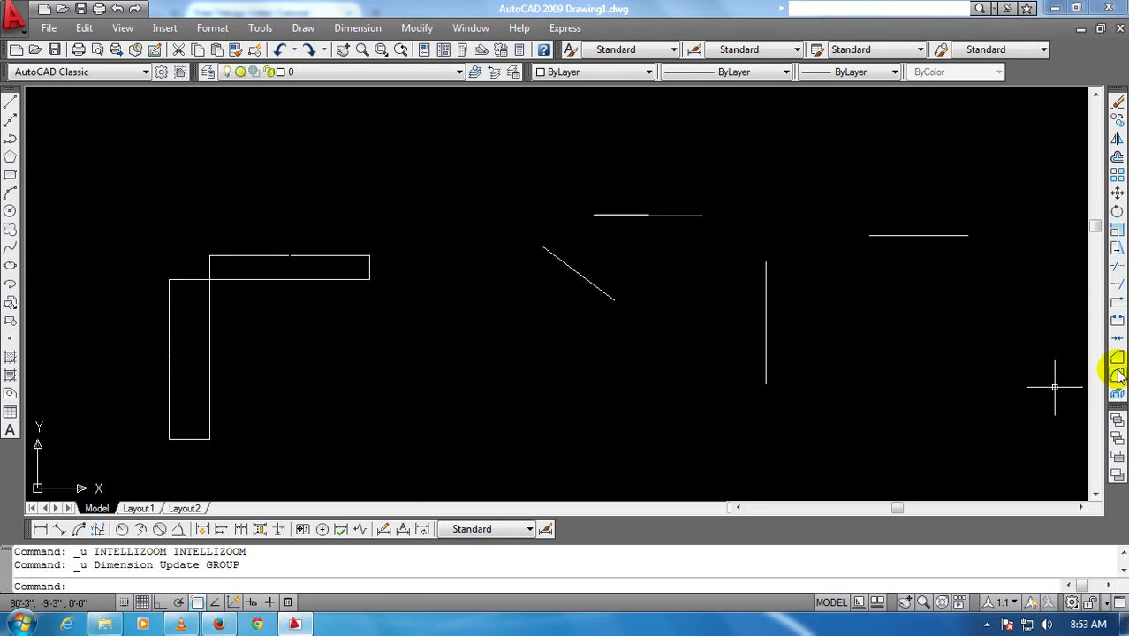
click(1117, 374)
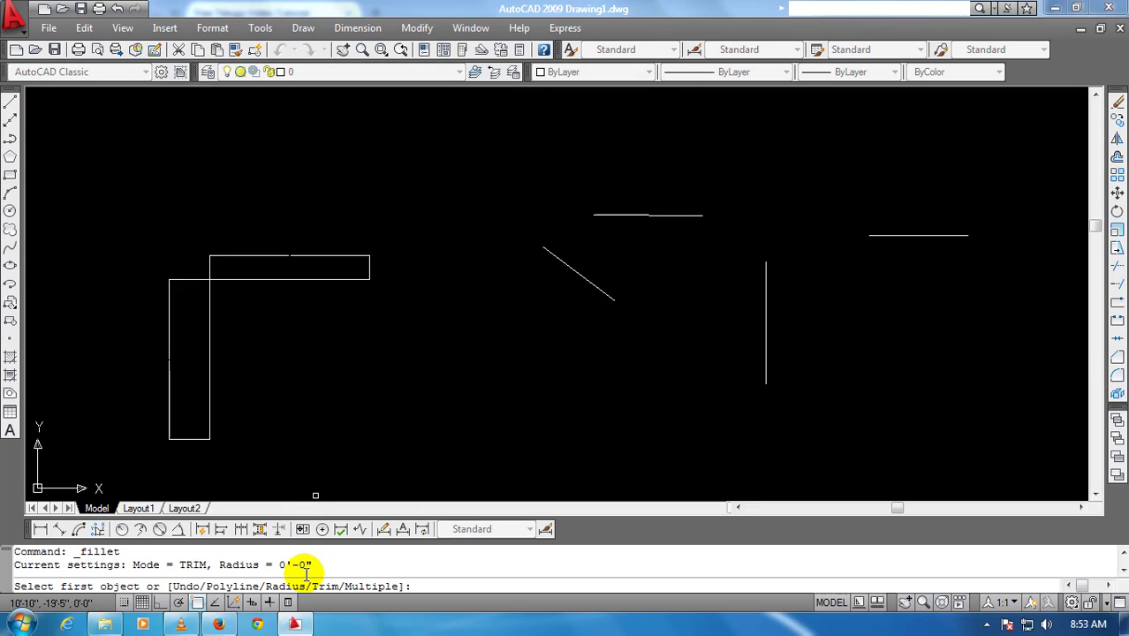
text(r)
key(Return)
text(16')
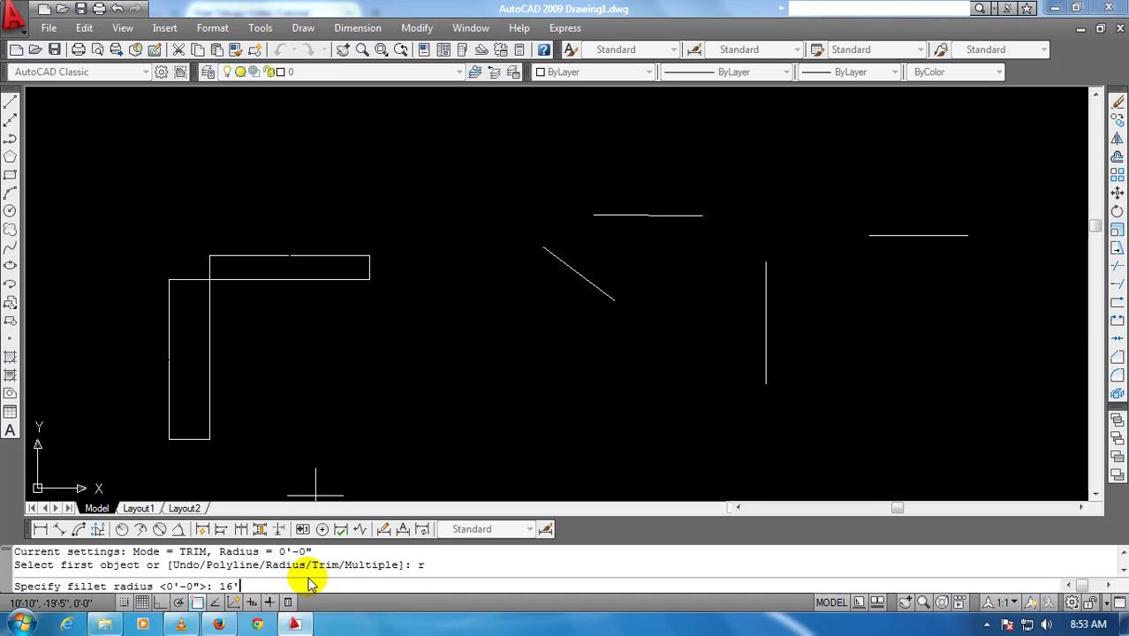
key(Return)
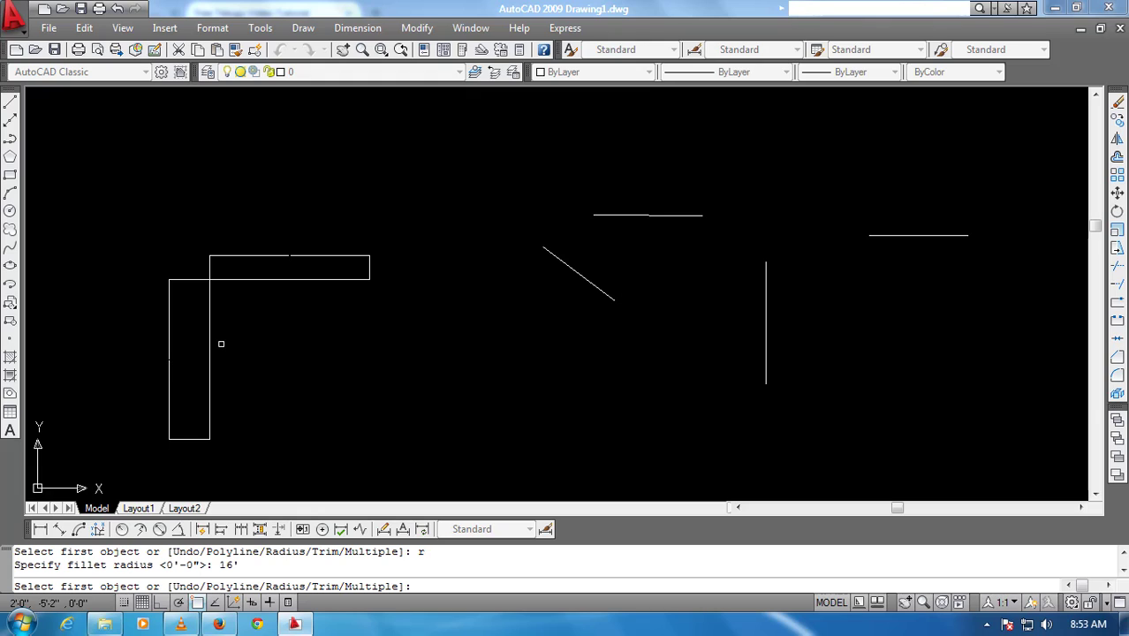
click(212, 344)
click(270, 279)
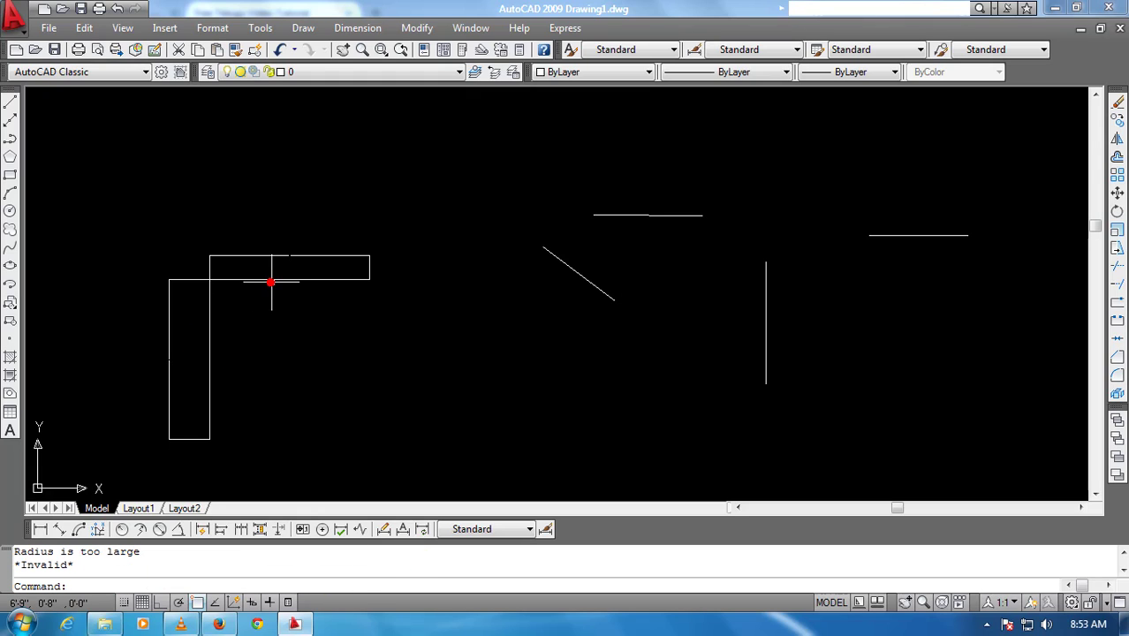
scroll(212, 282, up, 5)
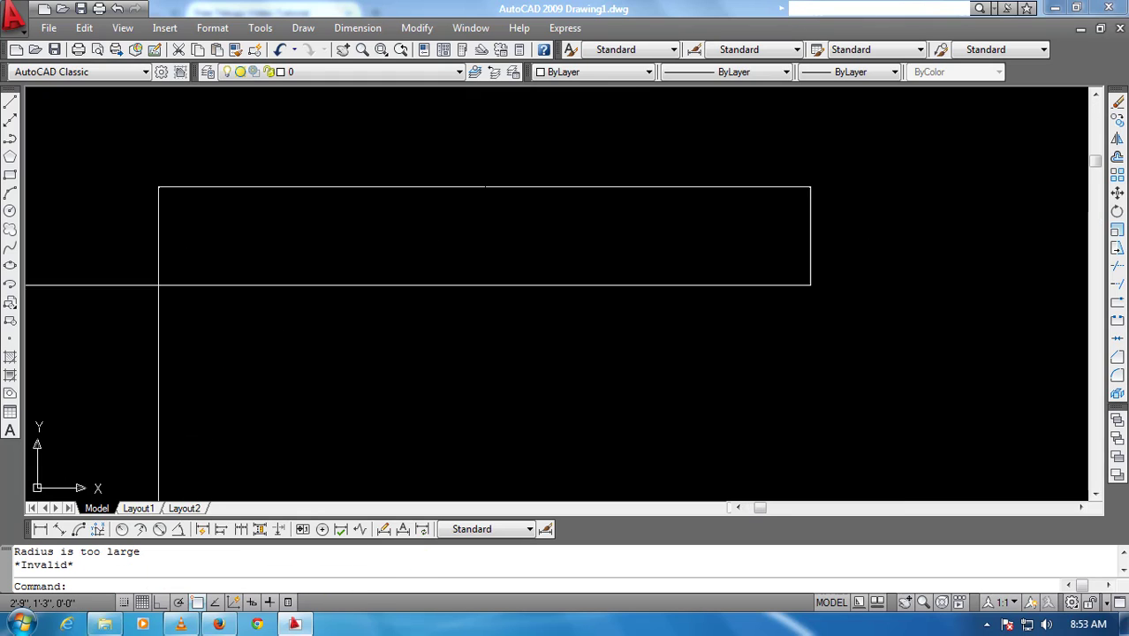
scroll(311, 237, down, 5)
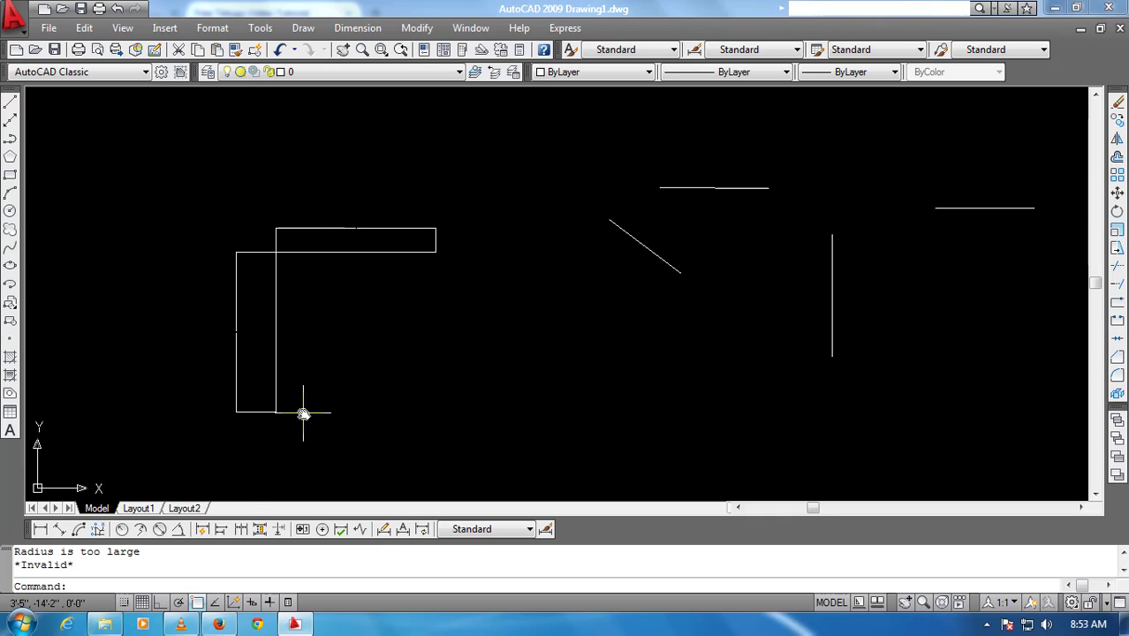
middle_drag(300, 412, 302, 369)
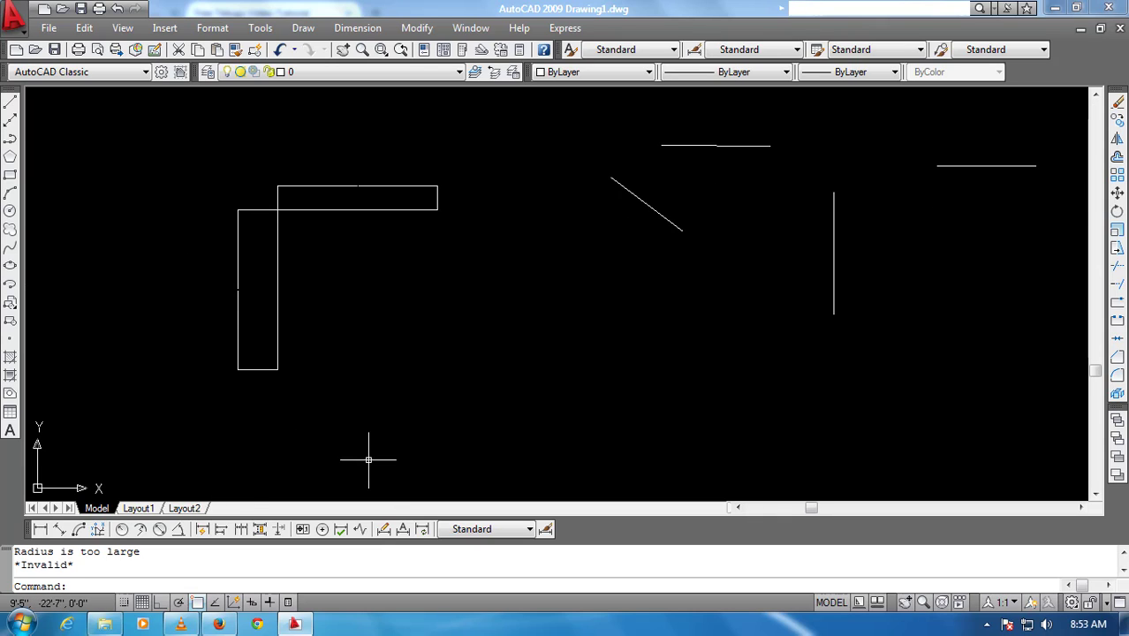
click(1116, 373)
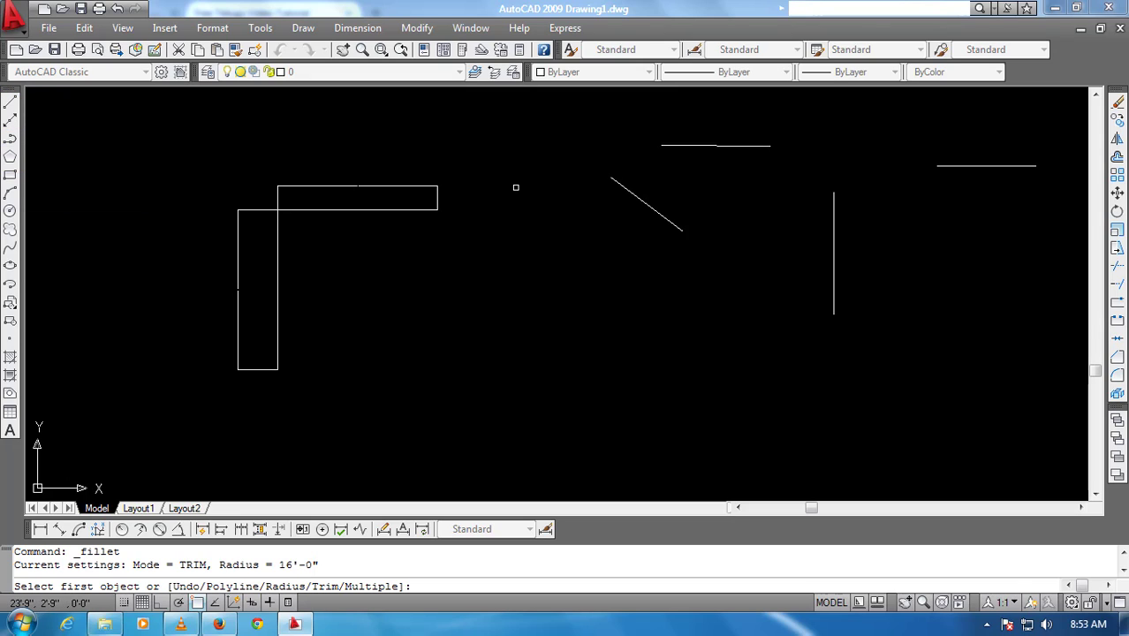
Cancel the fillet command and clear all selections in the drawing
key(Escape)
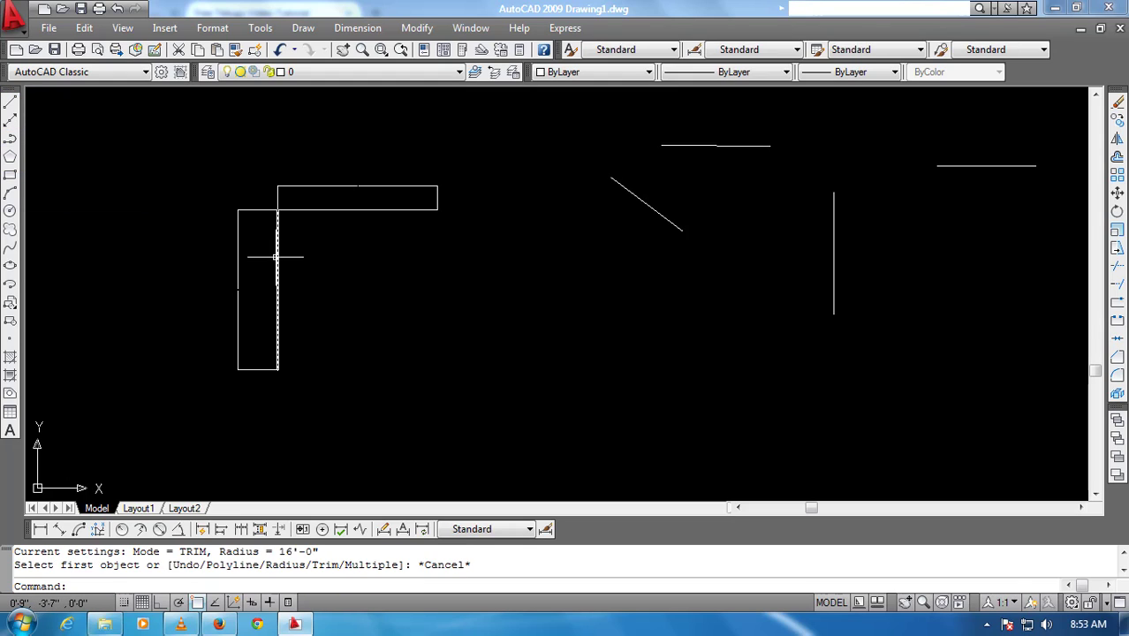
click(277, 256)
click(313, 206)
key(Escape)
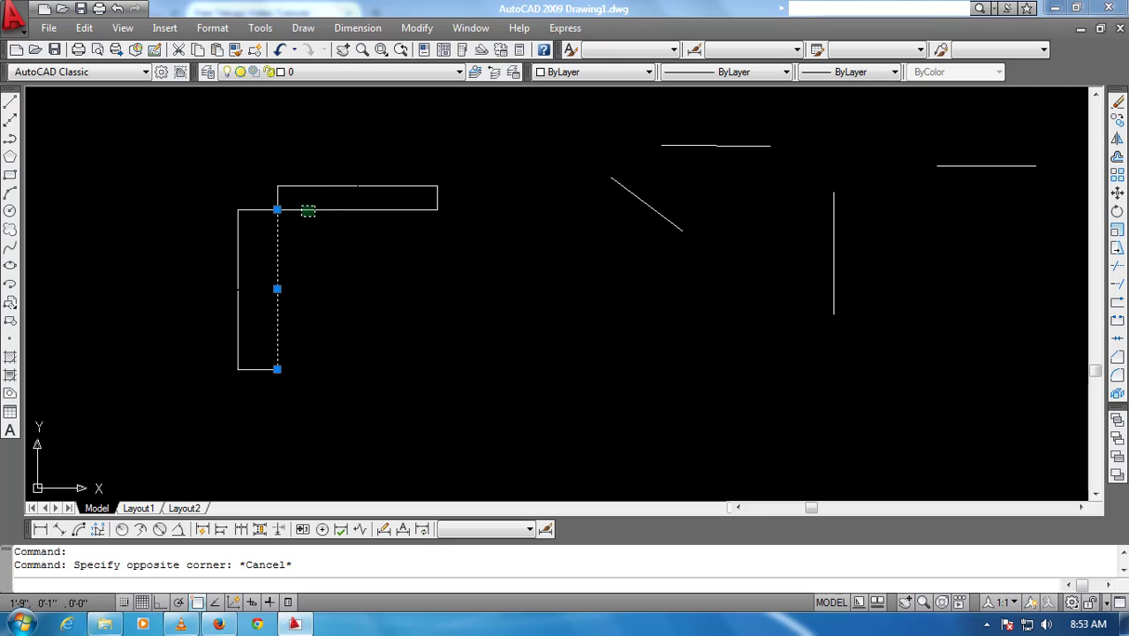
key(Escape)
Draw an L-shaped polyline with Ortho on: a vertical leg up, then a horizontal leg right
drag(13, 139, 24, 142)
click(12, 138)
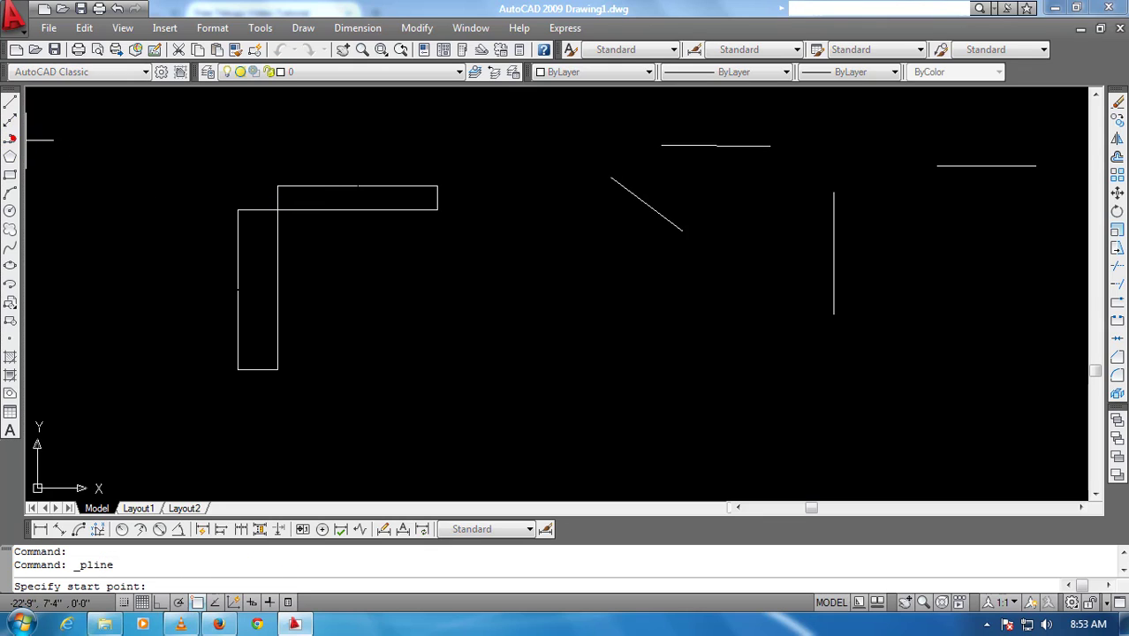
click(558, 499)
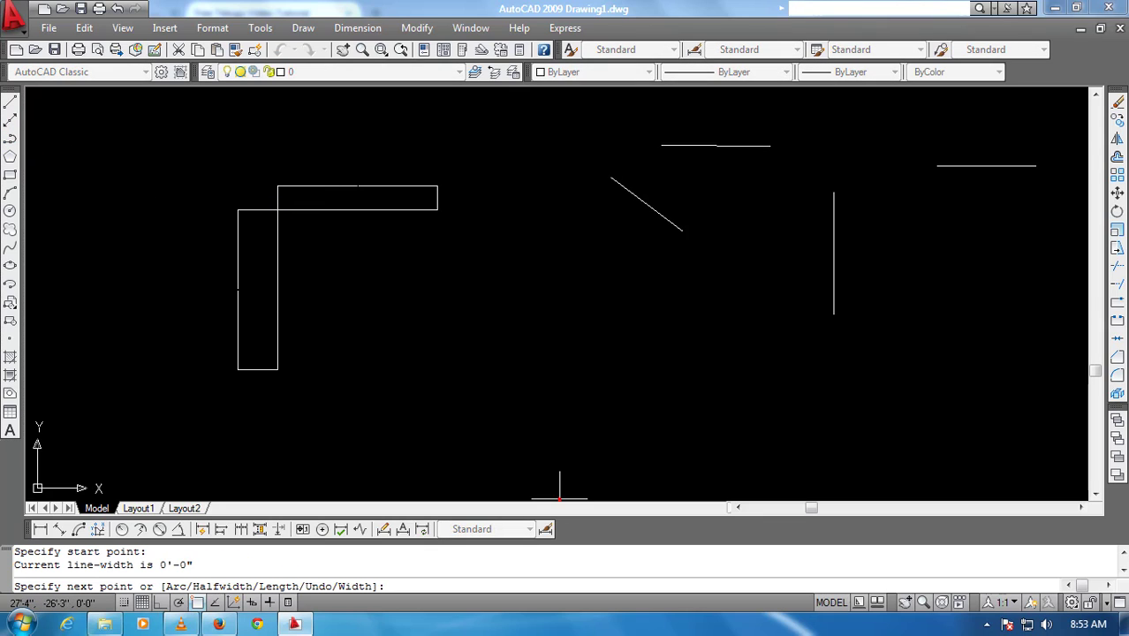
key(F8)
click(558, 336)
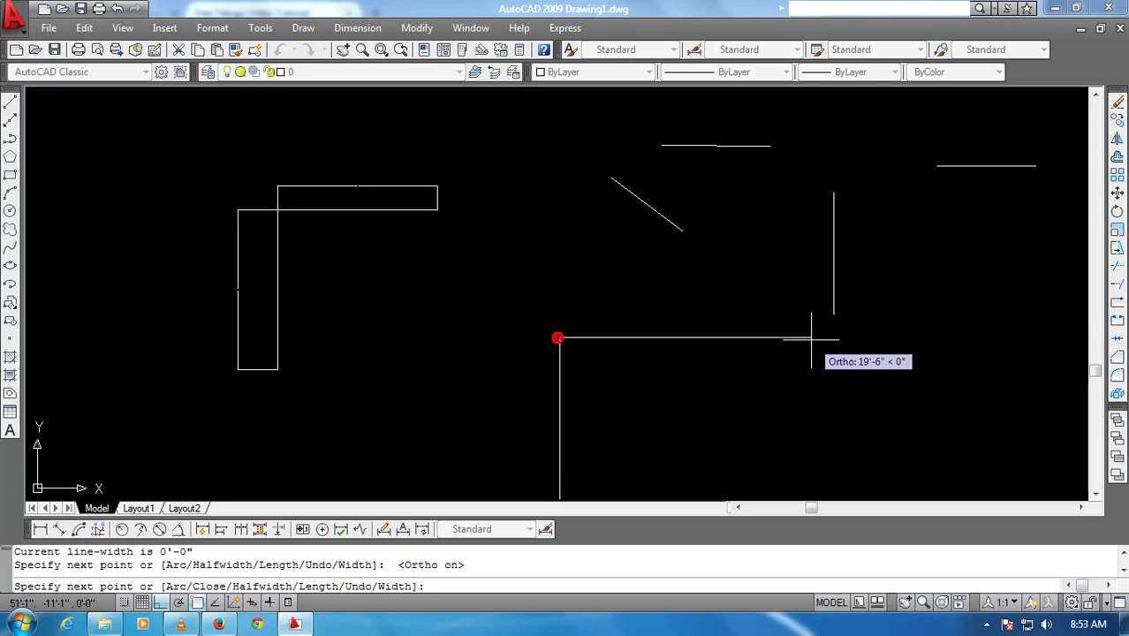
click(818, 337)
key(Return)
click(609, 384)
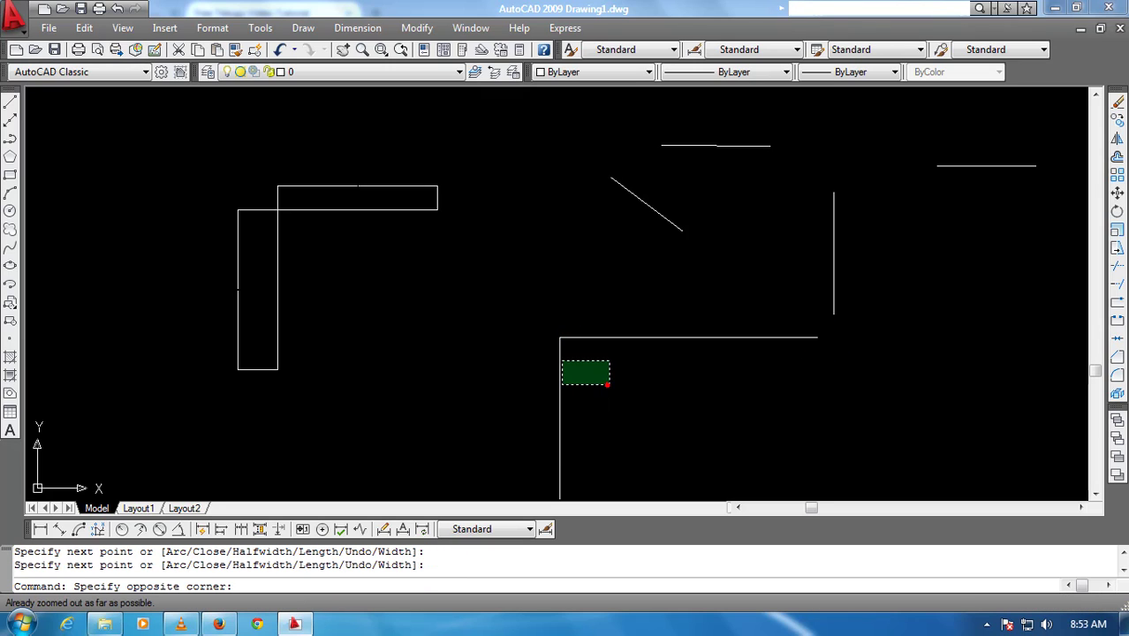
click(544, 333)
key(Escape)
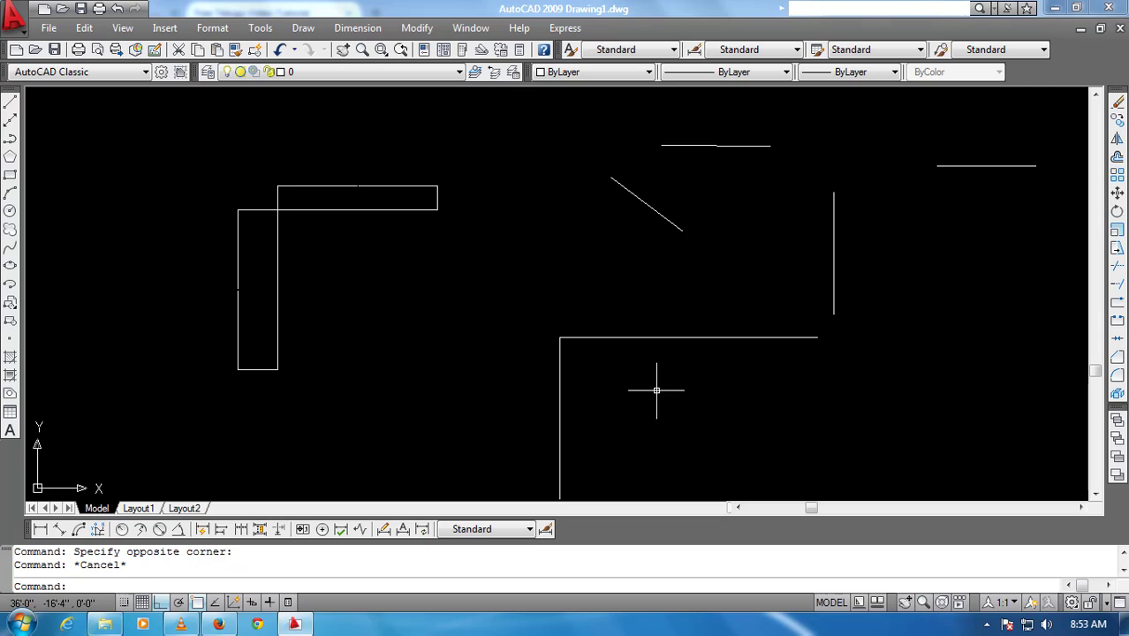
click(1116, 375)
text(r)
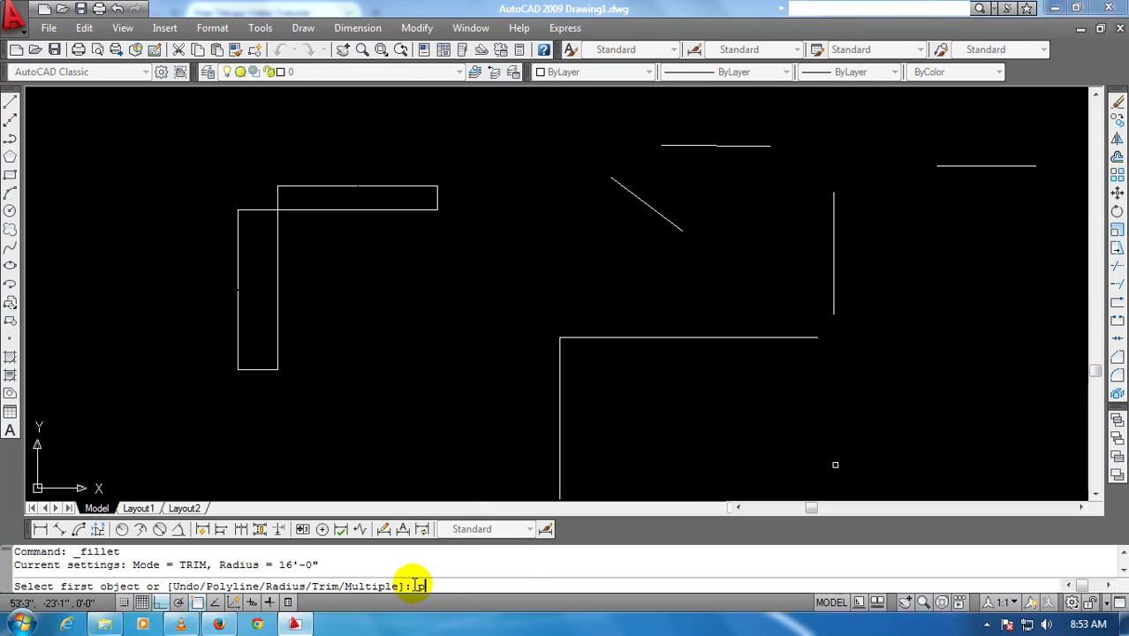
key(Return)
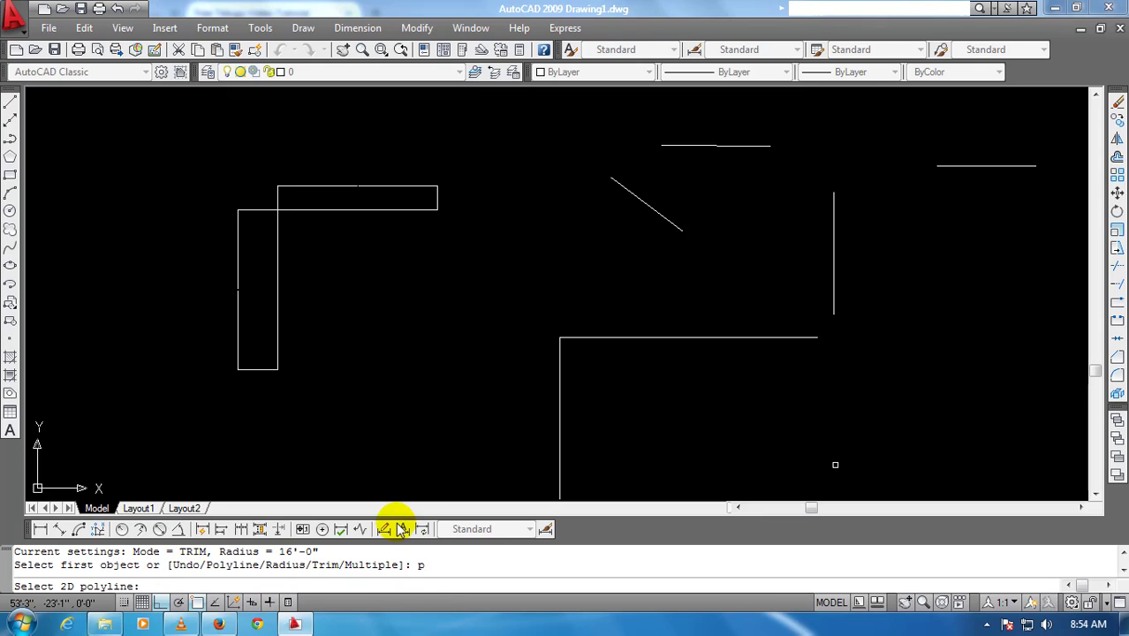
click(557, 372)
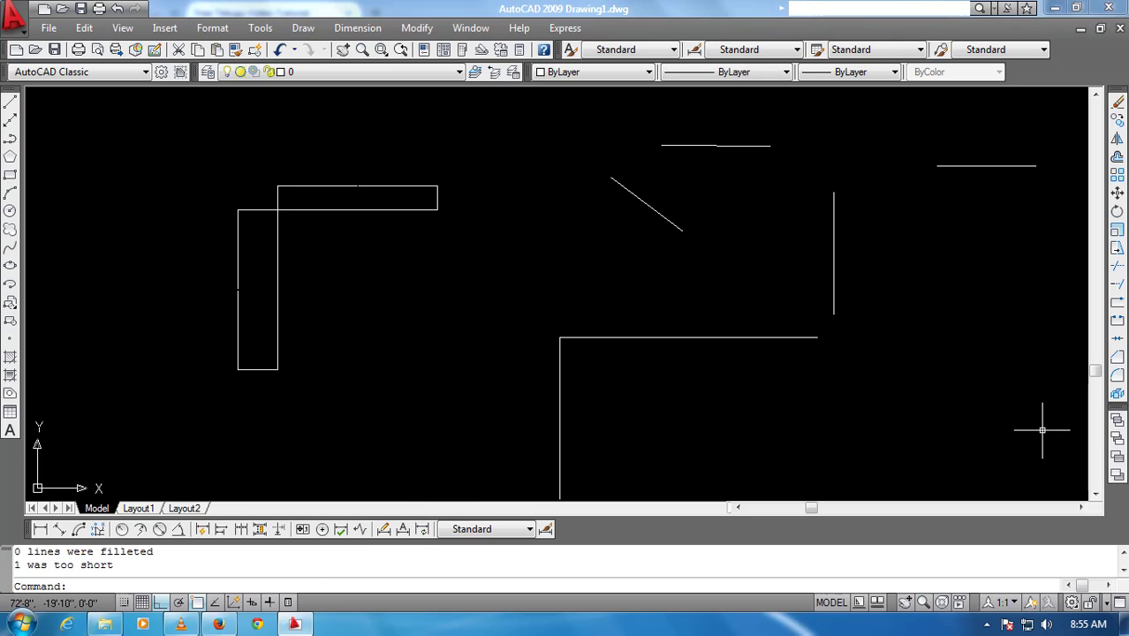
Add a 15'-2" linear dimension to the vertical leg, placed on its left
click(53, 531)
click(41, 530)
key(Return)
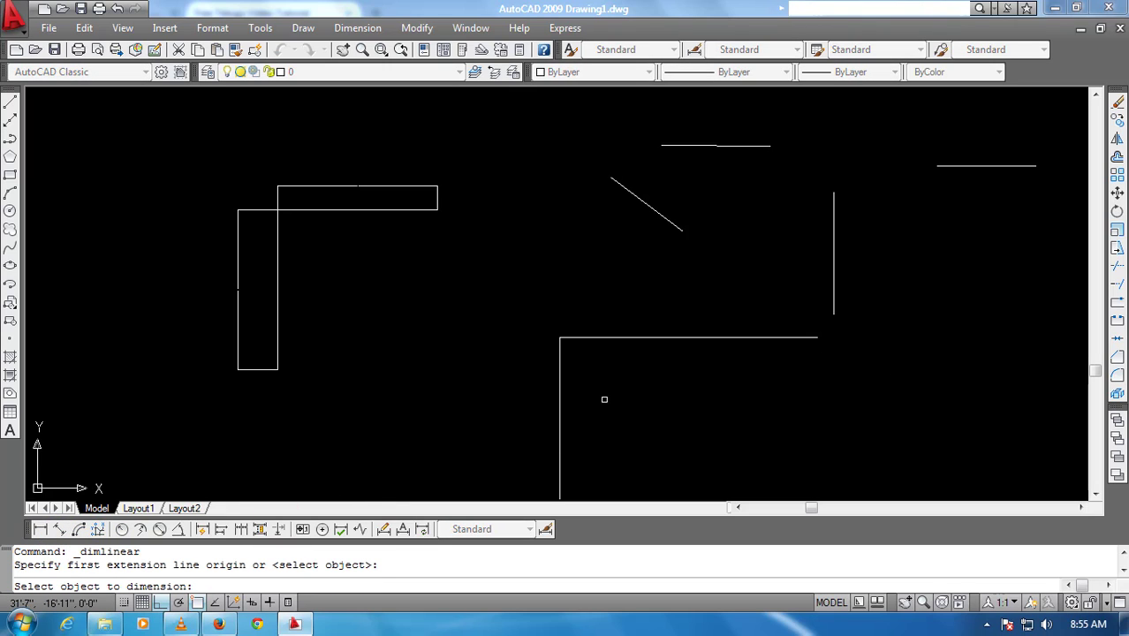
click(556, 390)
click(561, 390)
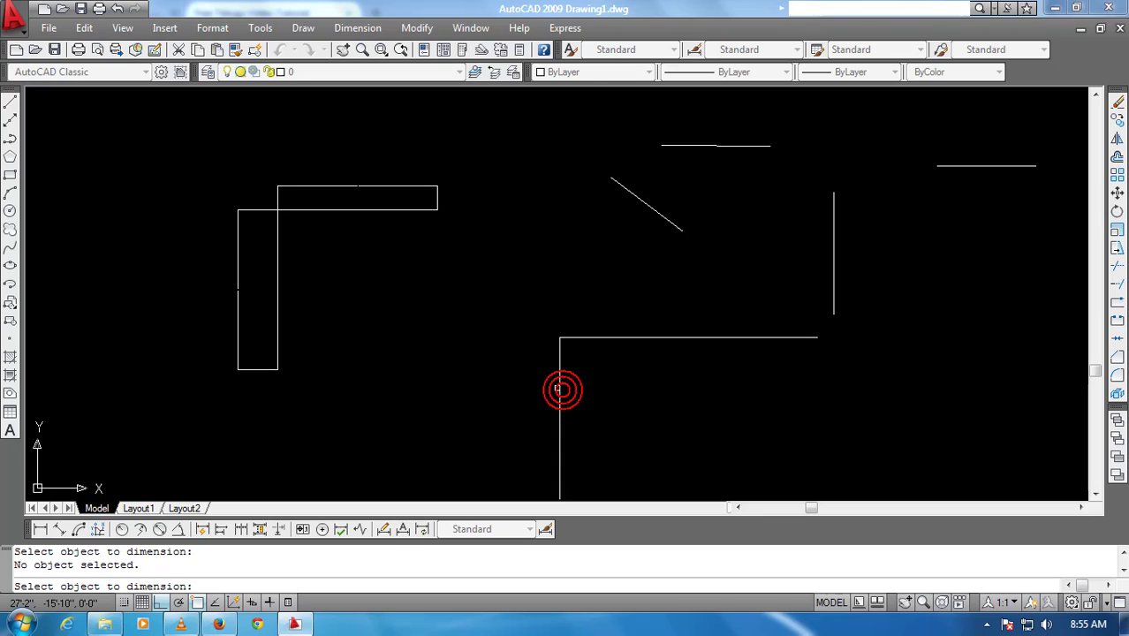
click(535, 389)
Add a 24'-3" linear dimension above the horizontal leg
key(Return)
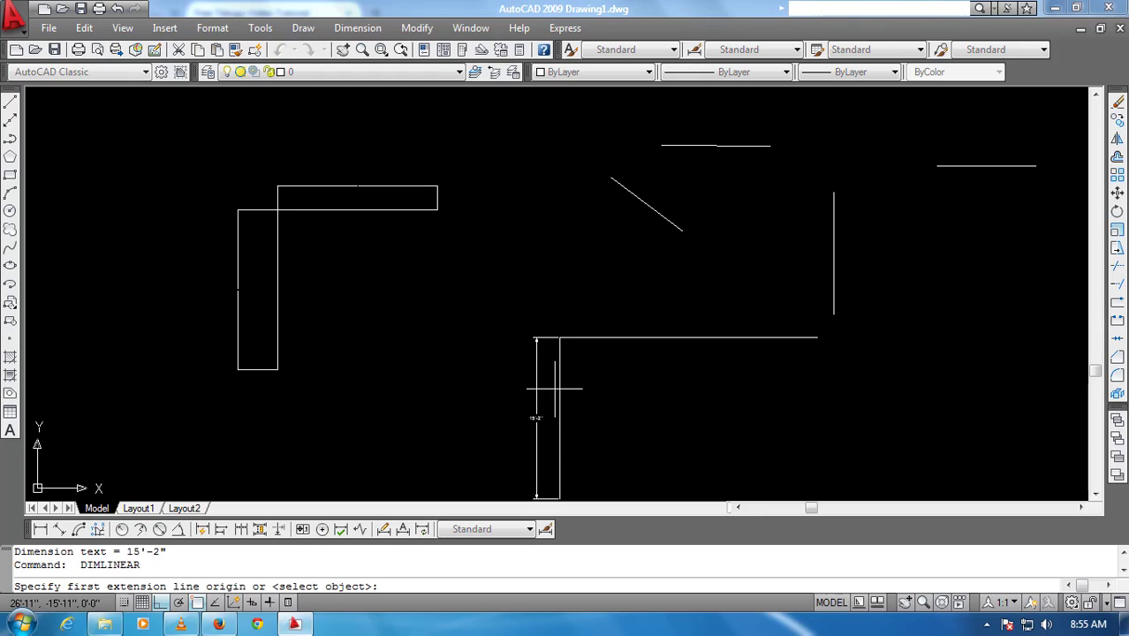
key(Return)
click(687, 335)
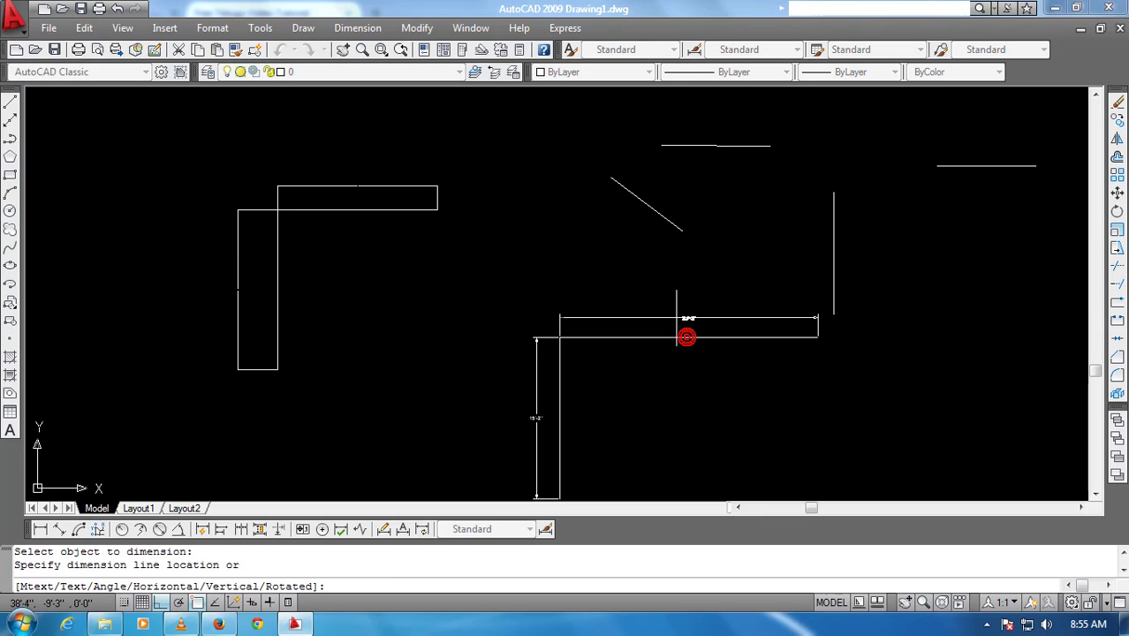
click(685, 316)
scroll(689, 340, up, 3)
scroll(658, 366, up, 3)
middle_drag(644, 385, 642, 305)
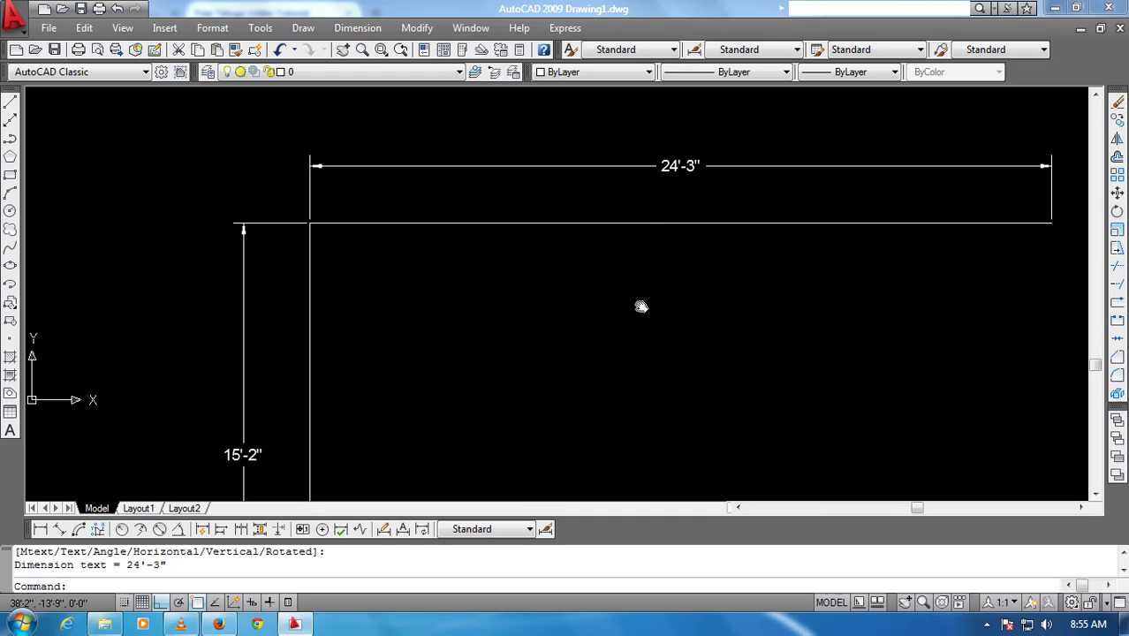
scroll(642, 319, down, 4)
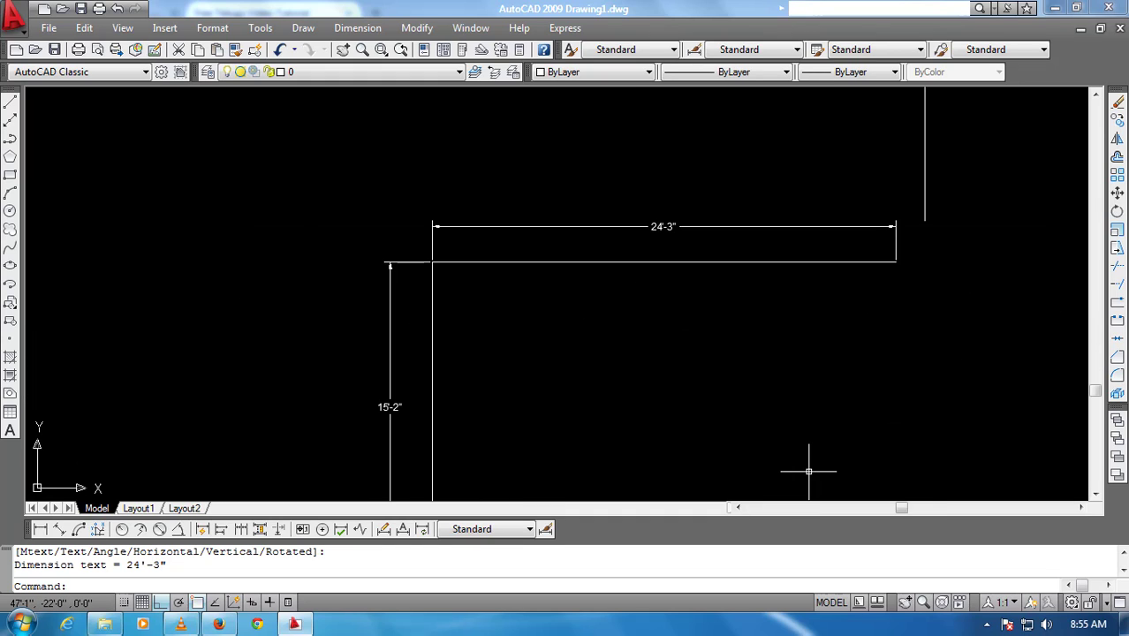
Fillet the whole L-shaped polyline with a 3' radius, rounding its corner
click(1116, 375)
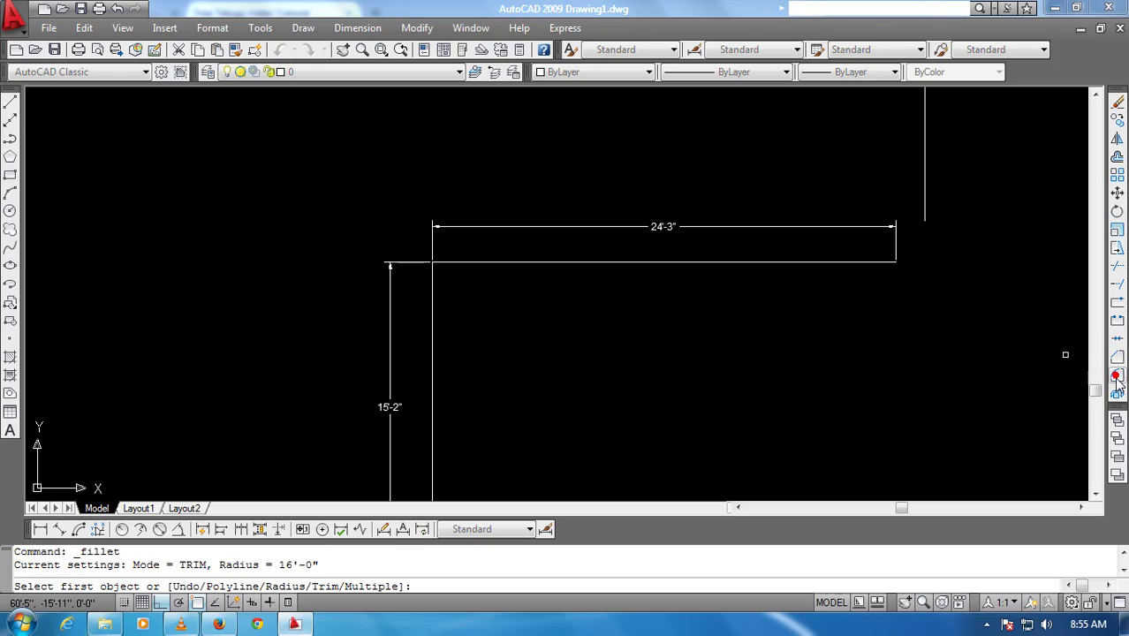
text(r)
key(Return)
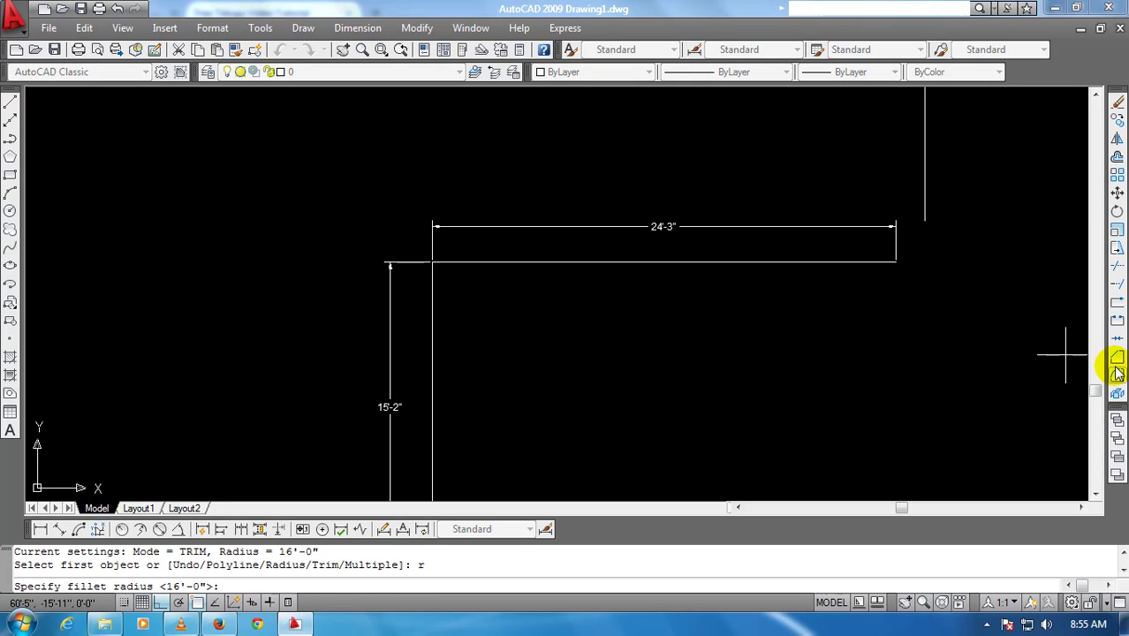
text(3')
key(Return)
text(p)
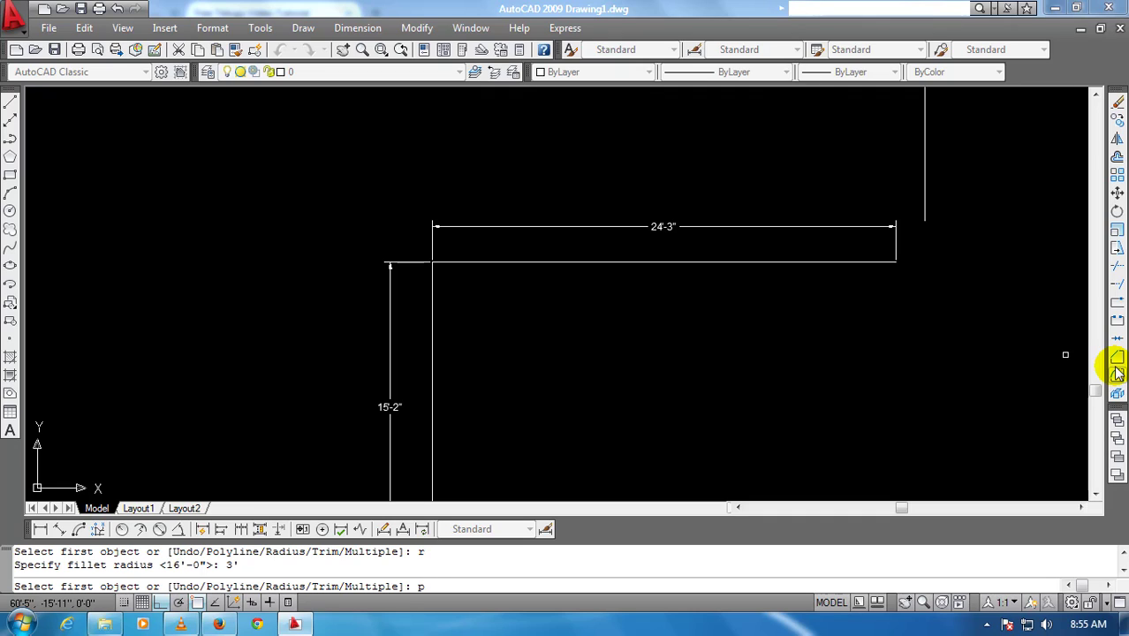
key(Return)
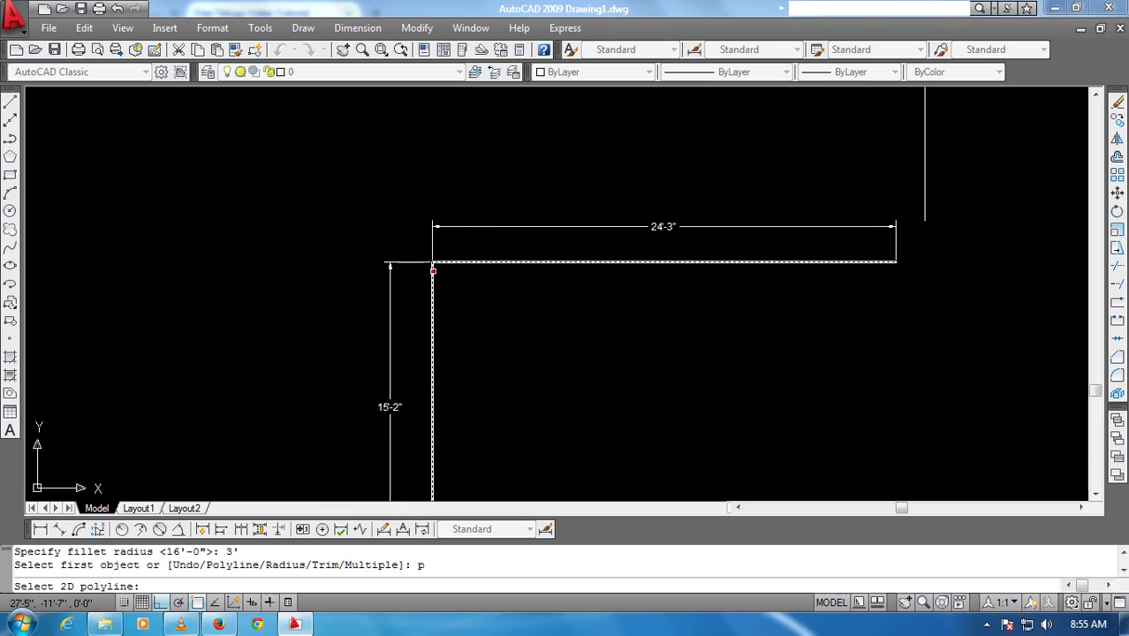
click(432, 296)
scroll(466, 300, down, 1)
scroll(466, 300, down, 1)
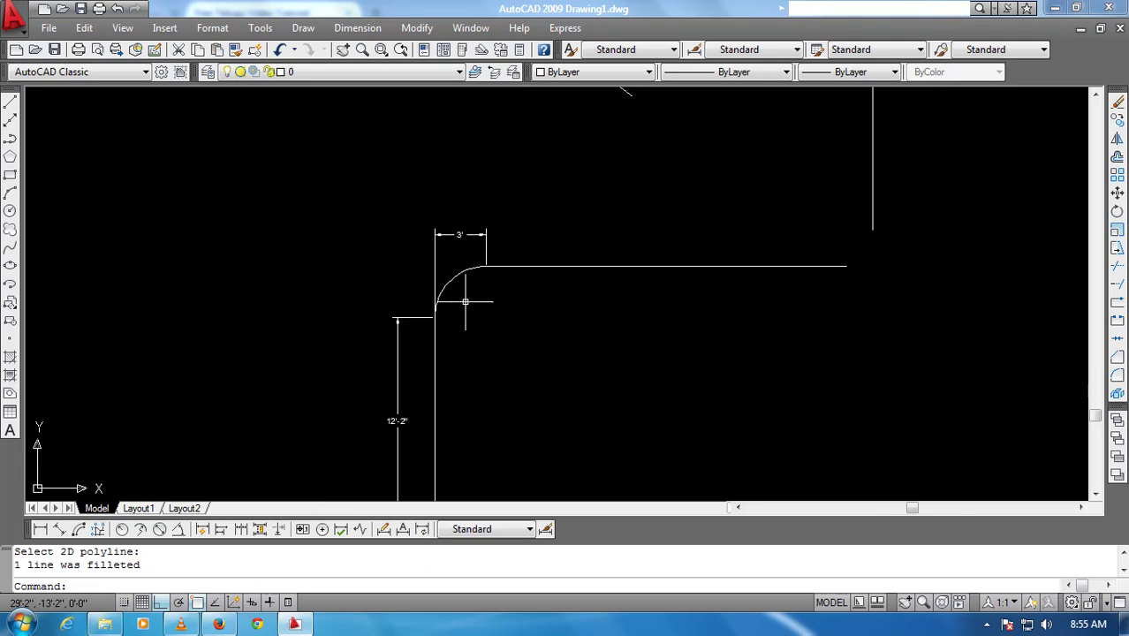
scroll(466, 300, down, 1)
scroll(466, 300, up, 2)
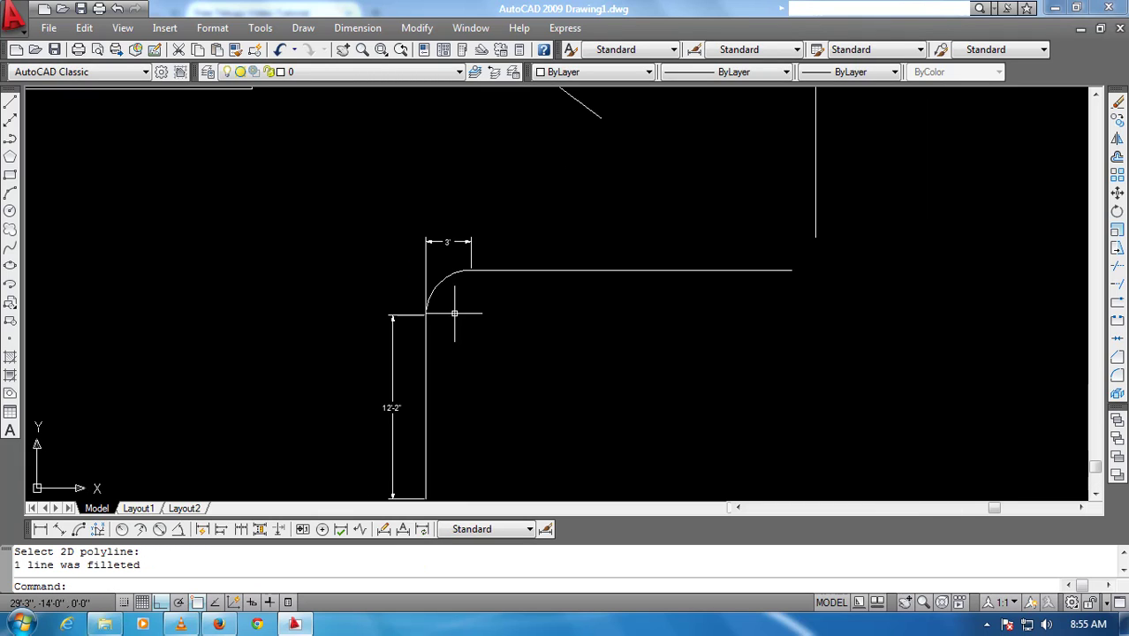